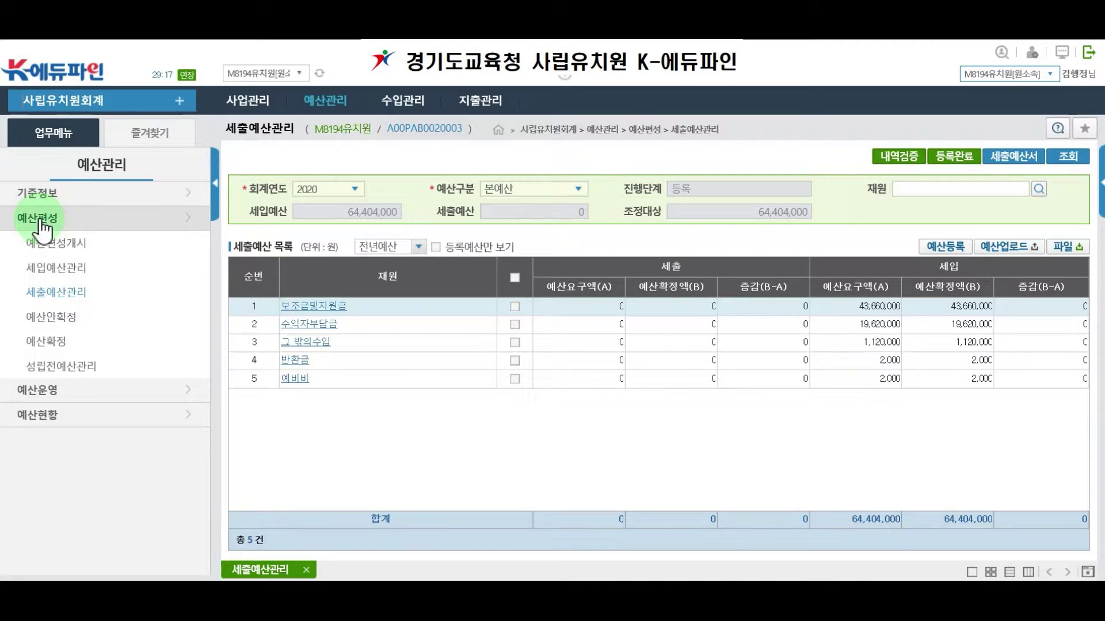
- Open the budget upload in 세출예산관리 for the 2020 본예산 and load the file 세출업로드(오류포함) into the list
{"action": "left_click", "coordinate": [57, 295]}
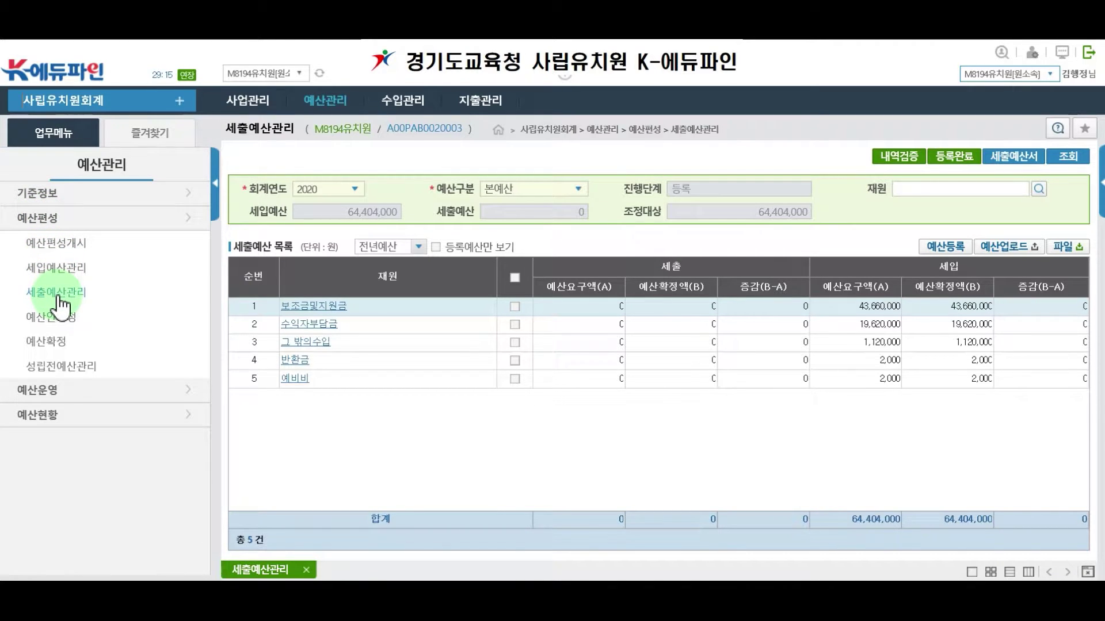
{"action": "left_click", "coordinate": [323, 193]}
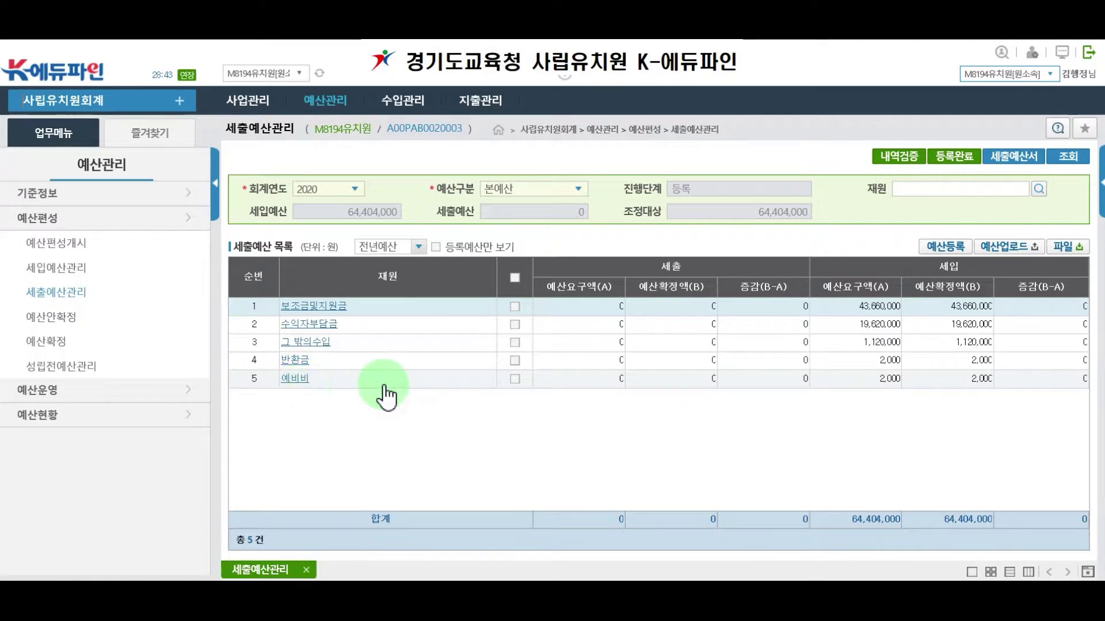
{"action": "left_click", "coordinate": [1005, 249]}
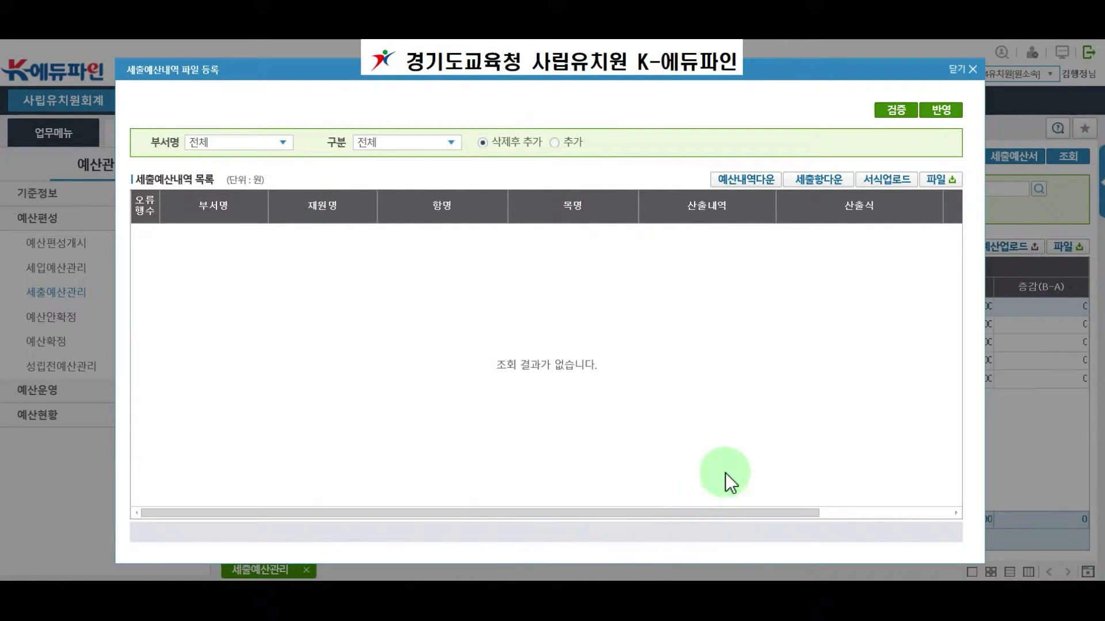
{"action": "left_click", "coordinate": [893, 192]}
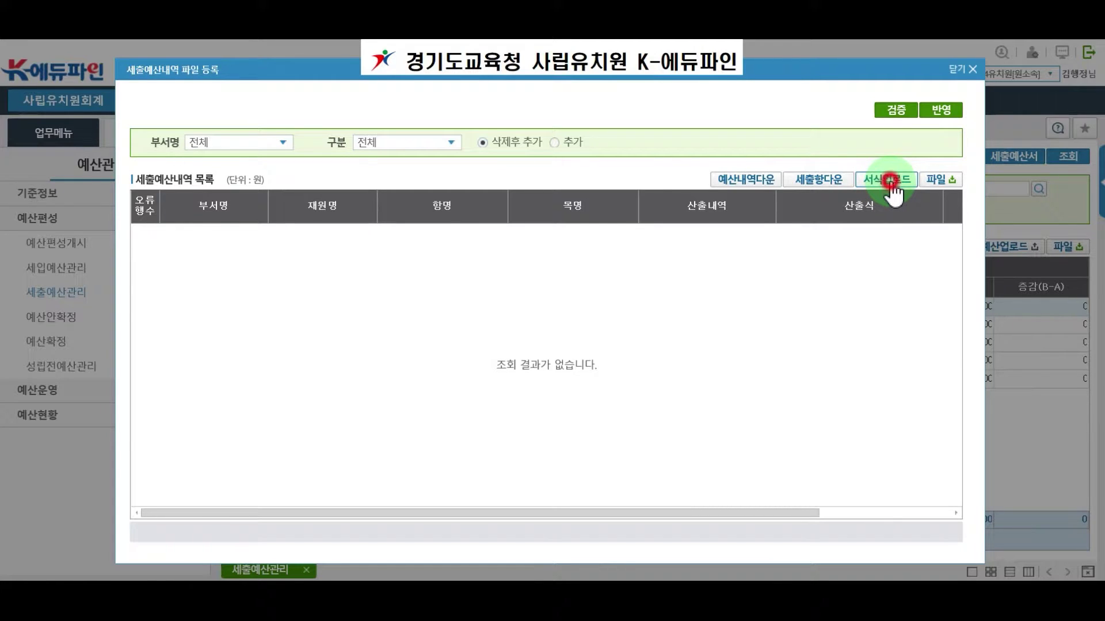
{"action": "left_click_drag", "start_coordinate": [665, 197], "coordinate": [661, 321]}
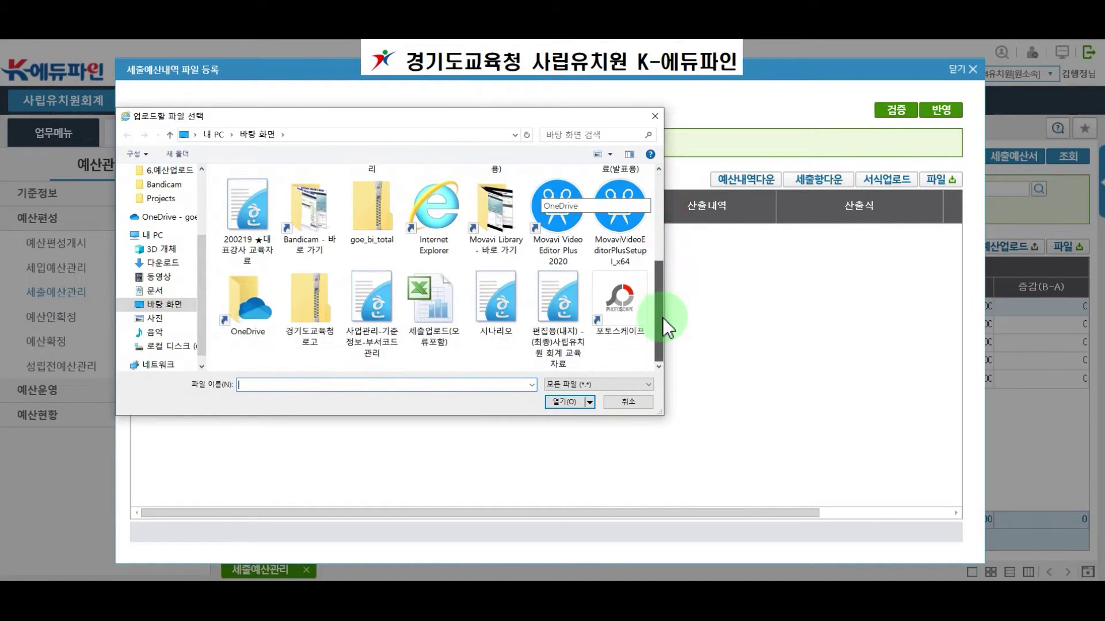
{"action": "left_click", "coordinate": [428, 306]}
{"action": "left_click", "coordinate": [565, 402]}
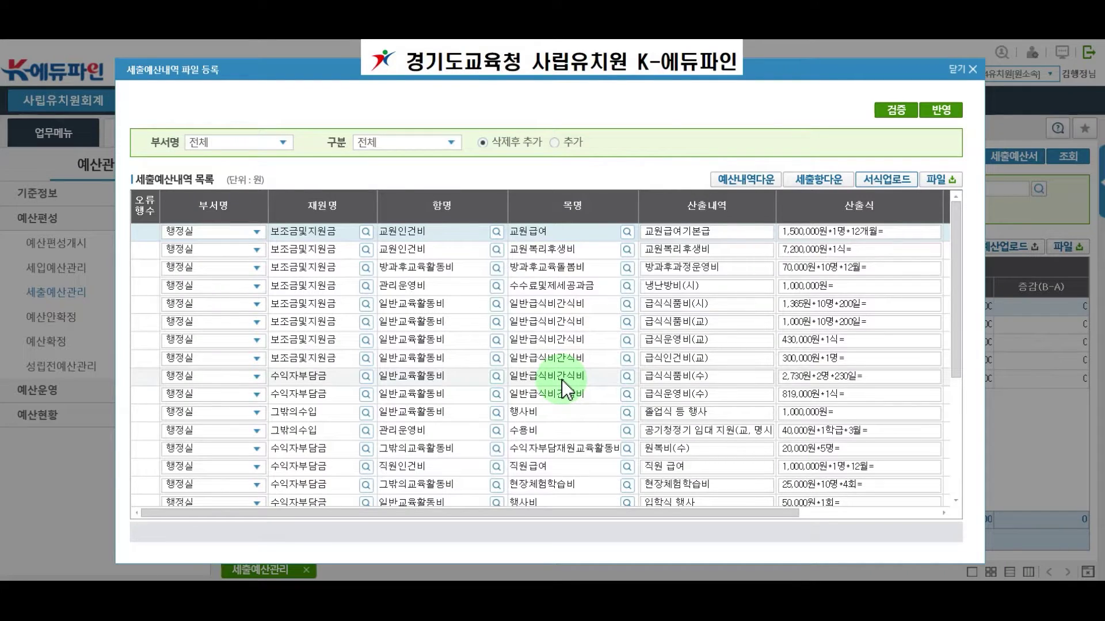
- Look through the uploaded expenditure rows and validate them
{"action": "left_click_drag", "start_coordinate": [954, 209], "coordinate": [962, 417]}
{"action": "left_click_drag", "start_coordinate": [961, 339], "coordinate": [950, 198]}
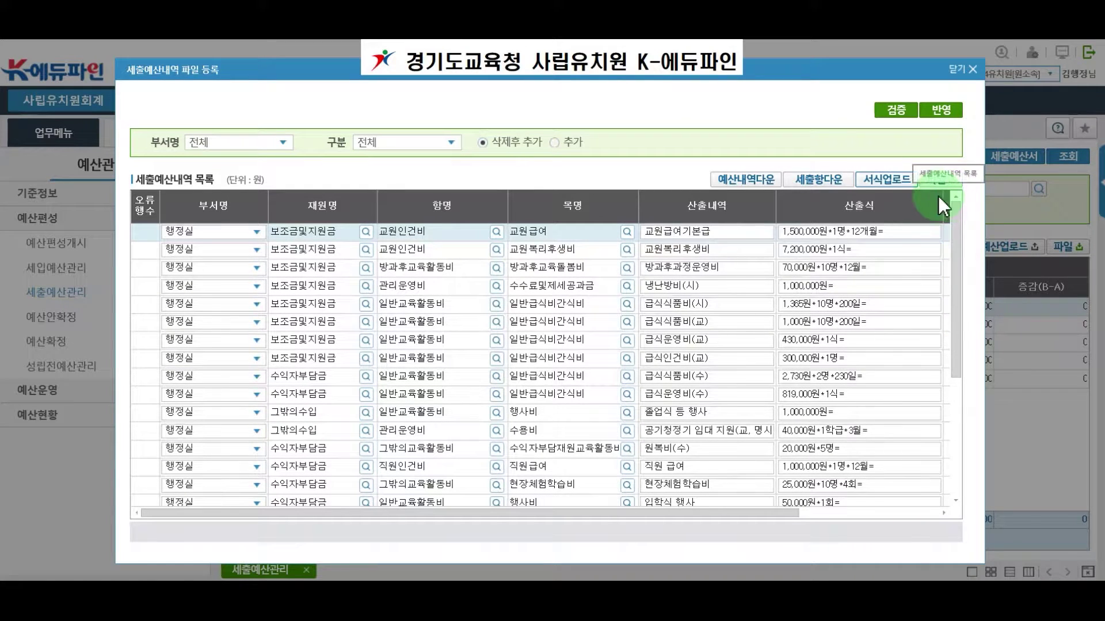
{"action": "left_click", "coordinate": [896, 113]}
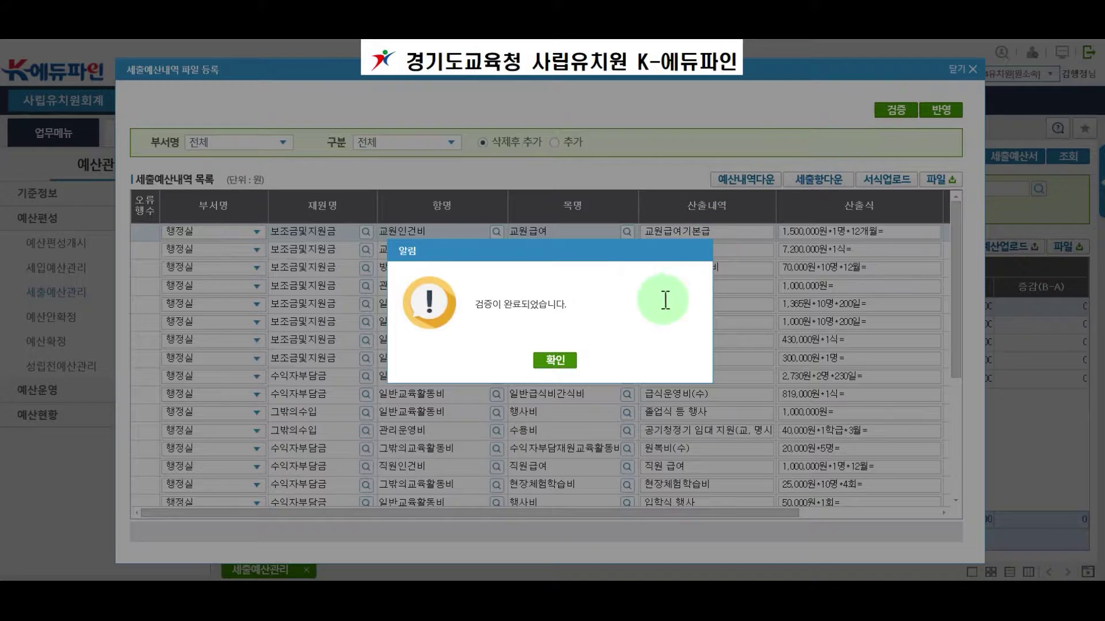
{"action": "left_click", "coordinate": [556, 361]}
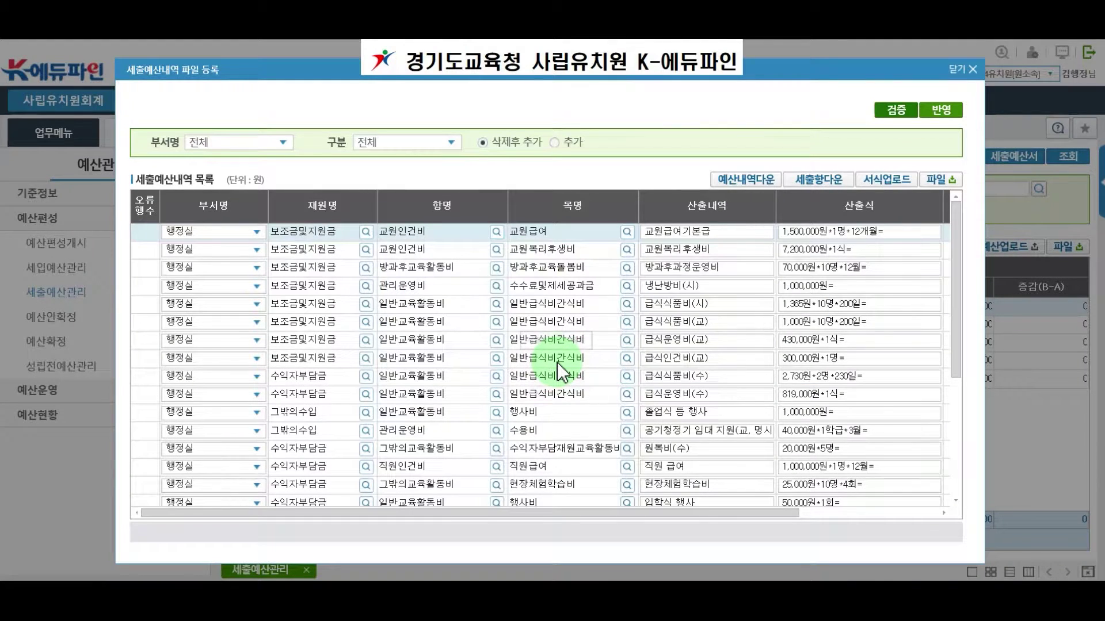
- Apply the uploaded rows to the expenditure budget, excluding those with errors, and run 내역검증 on the budget
{"action": "left_click", "coordinate": [943, 113]}
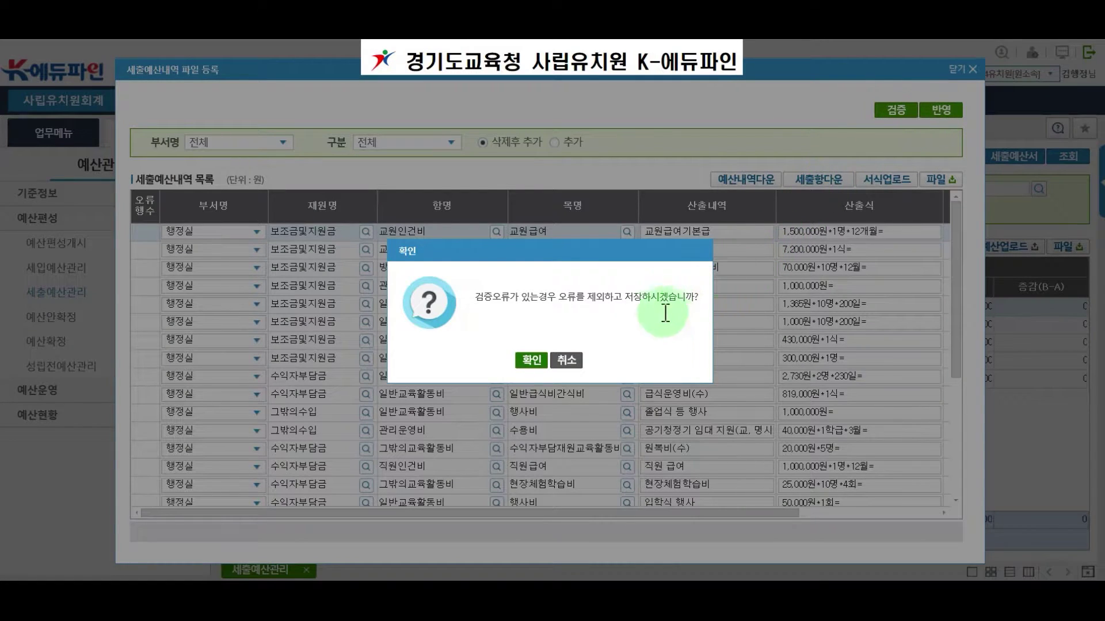
{"action": "left_click", "coordinate": [514, 361]}
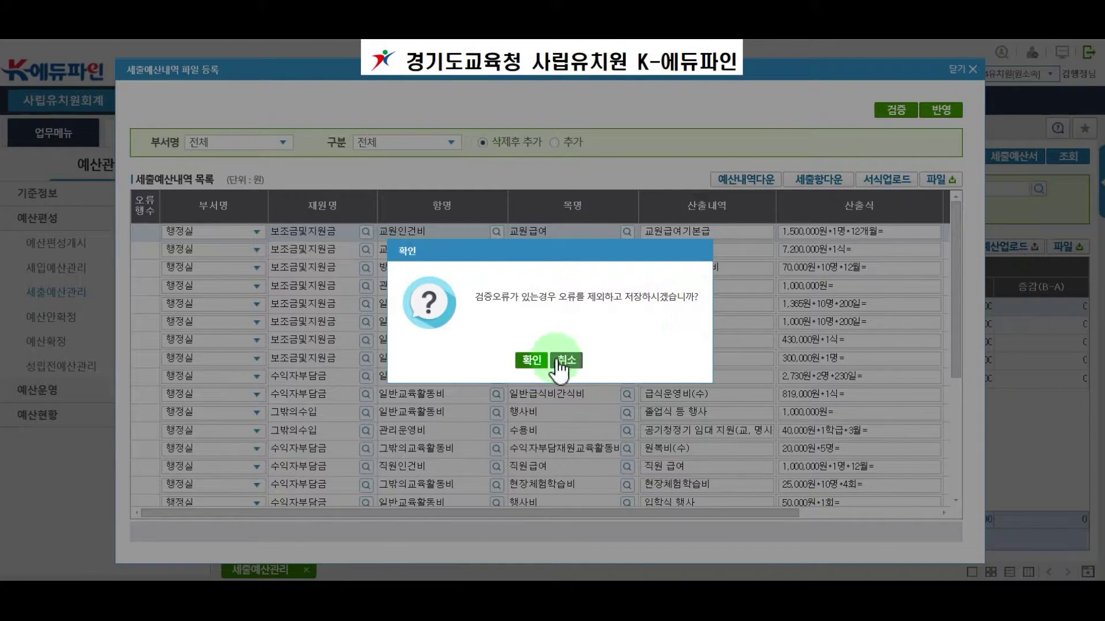
{"action": "left_click", "coordinate": [534, 363]}
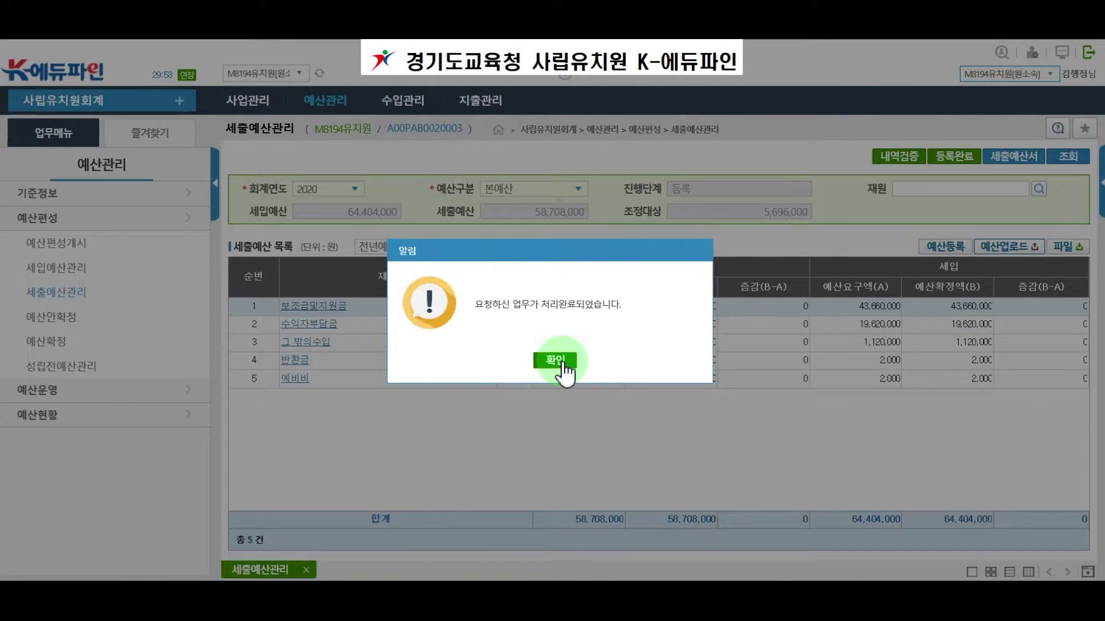
{"action": "left_click", "coordinate": [559, 362]}
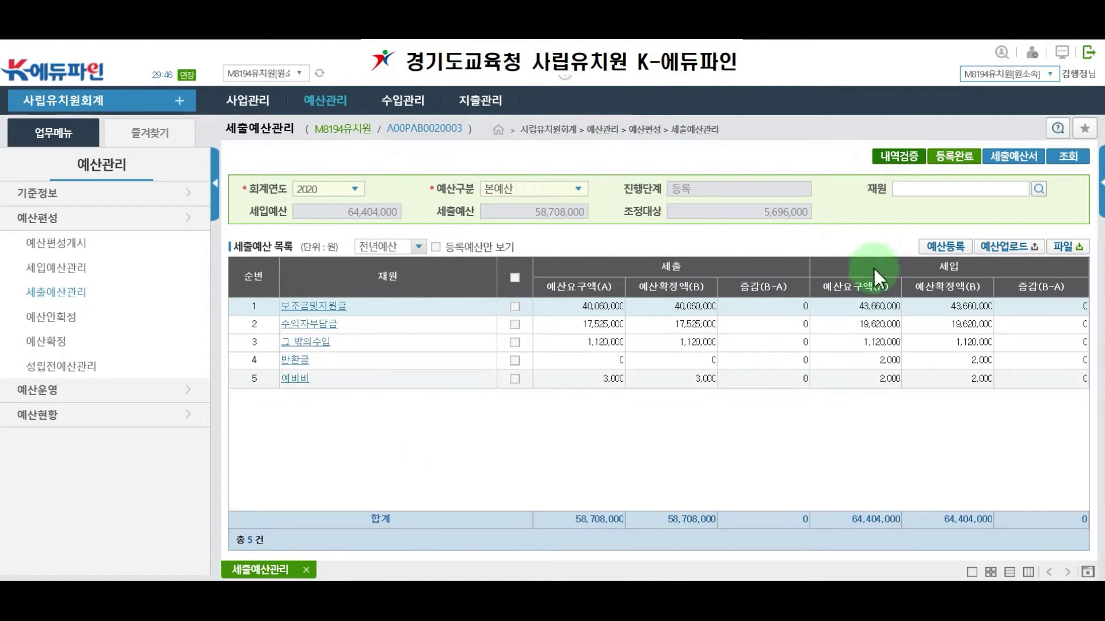
{"action": "left_click", "coordinate": [902, 164]}
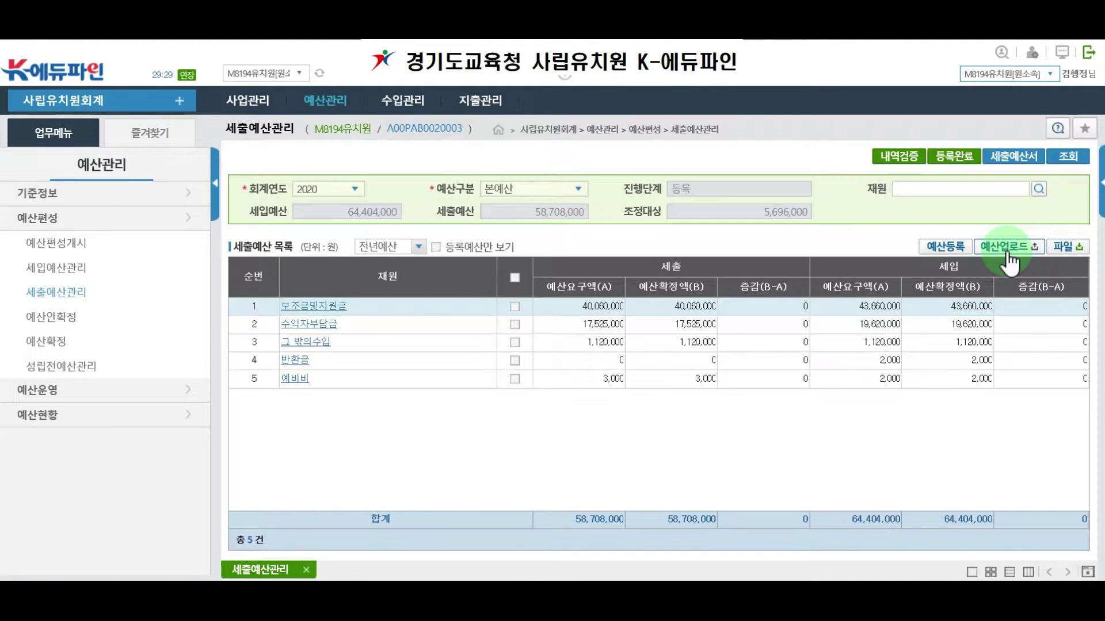
- Reopen the expenditure budget upload, load 세출업로드(오류포함) again and validate its rows
{"action": "left_click", "coordinate": [1007, 253]}
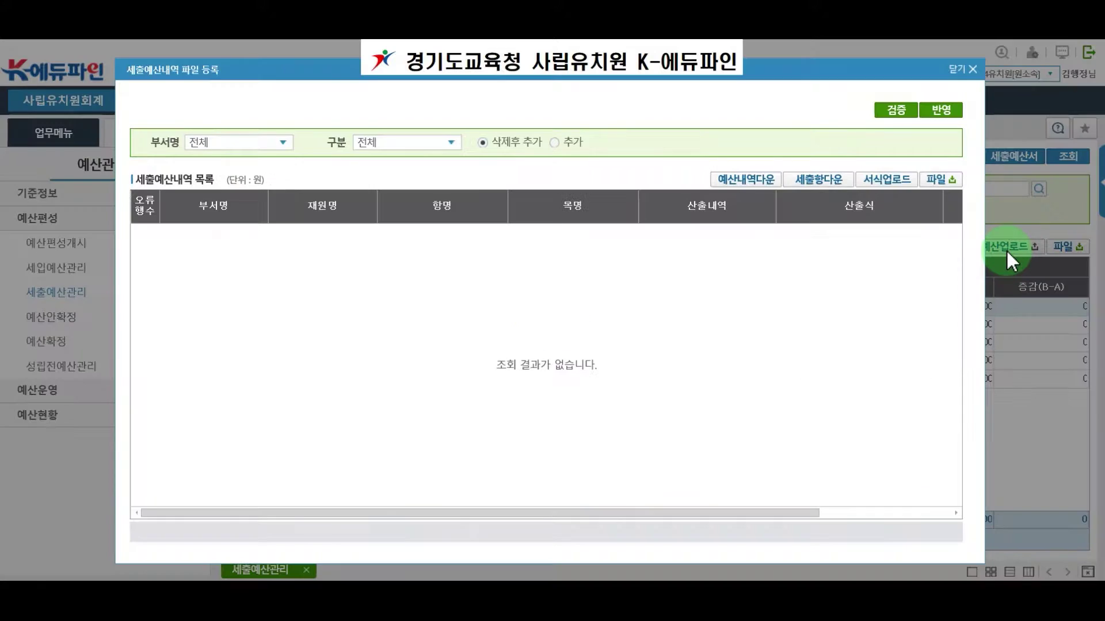
{"action": "left_click", "coordinate": [885, 183]}
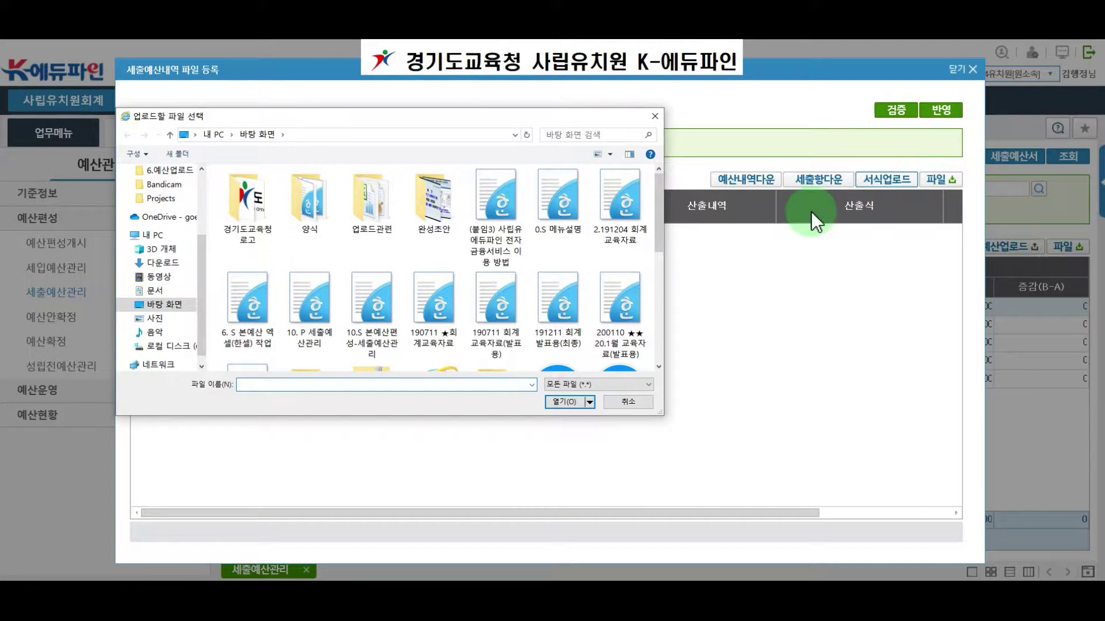
{"action": "scroll", "coordinate": [507, 244], "scroll_direction": "down", "scroll_amount": 10}
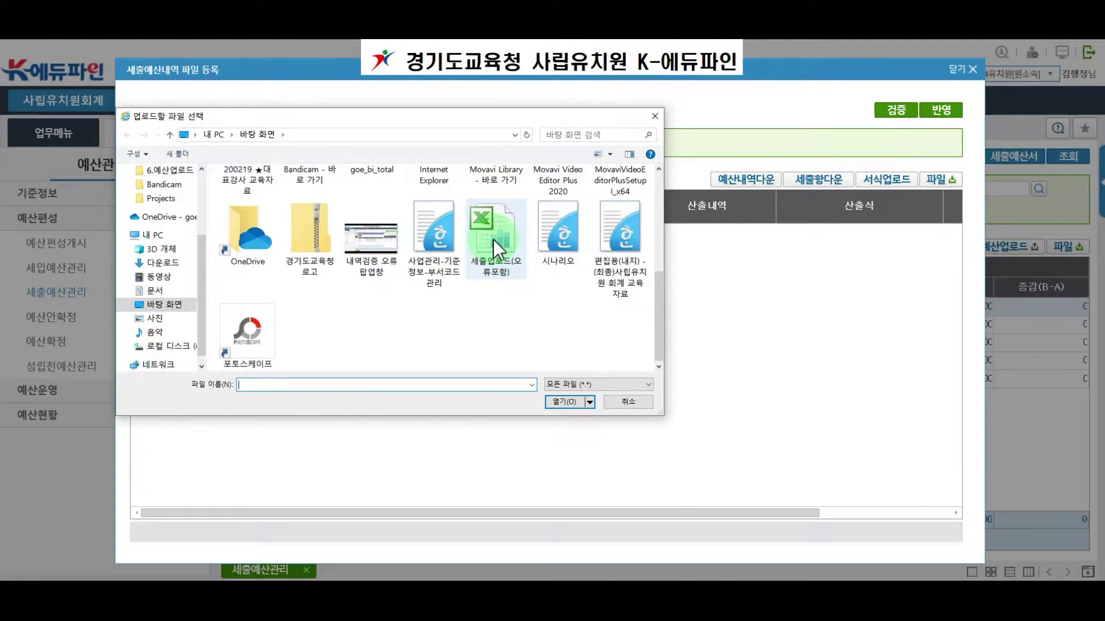
{"action": "left_click", "coordinate": [498, 234]}
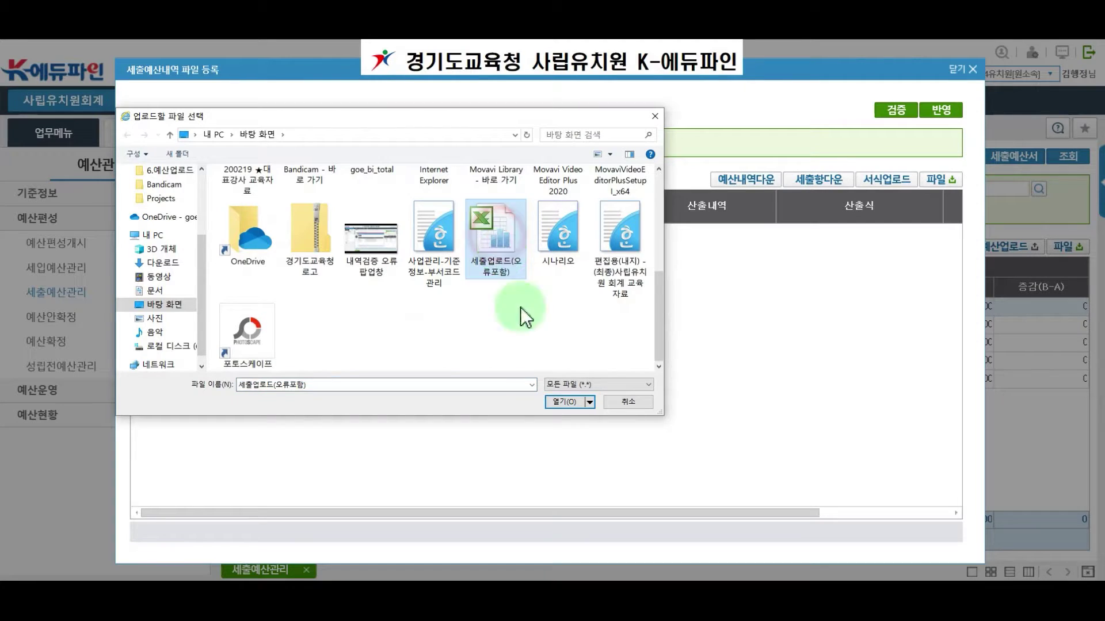
{"action": "left_click", "coordinate": [579, 402]}
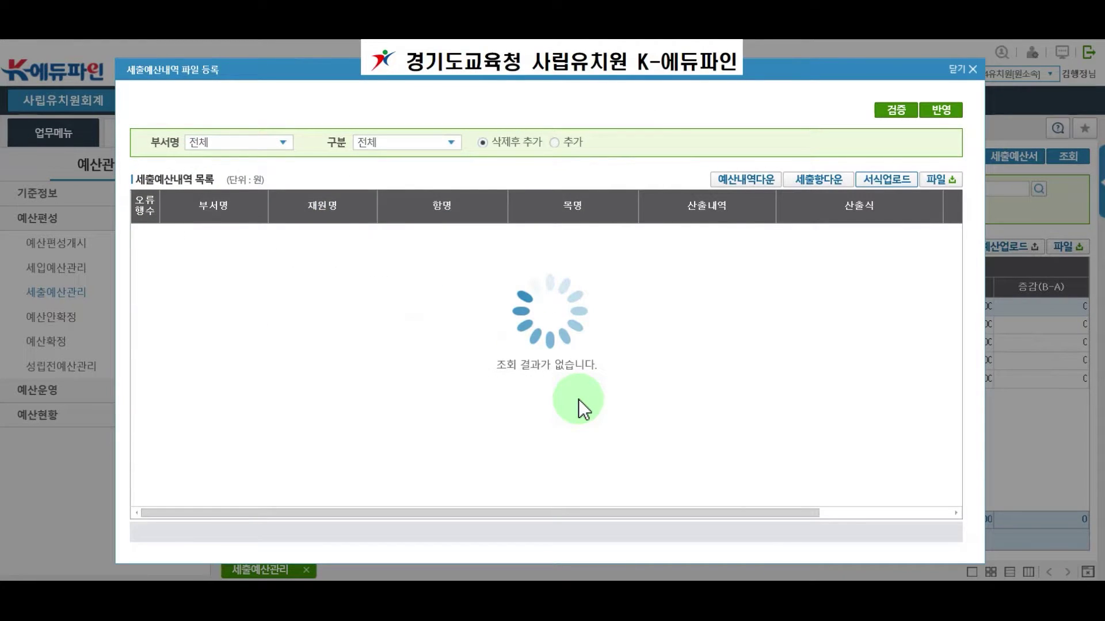
{"action": "left_click", "coordinate": [899, 109]}
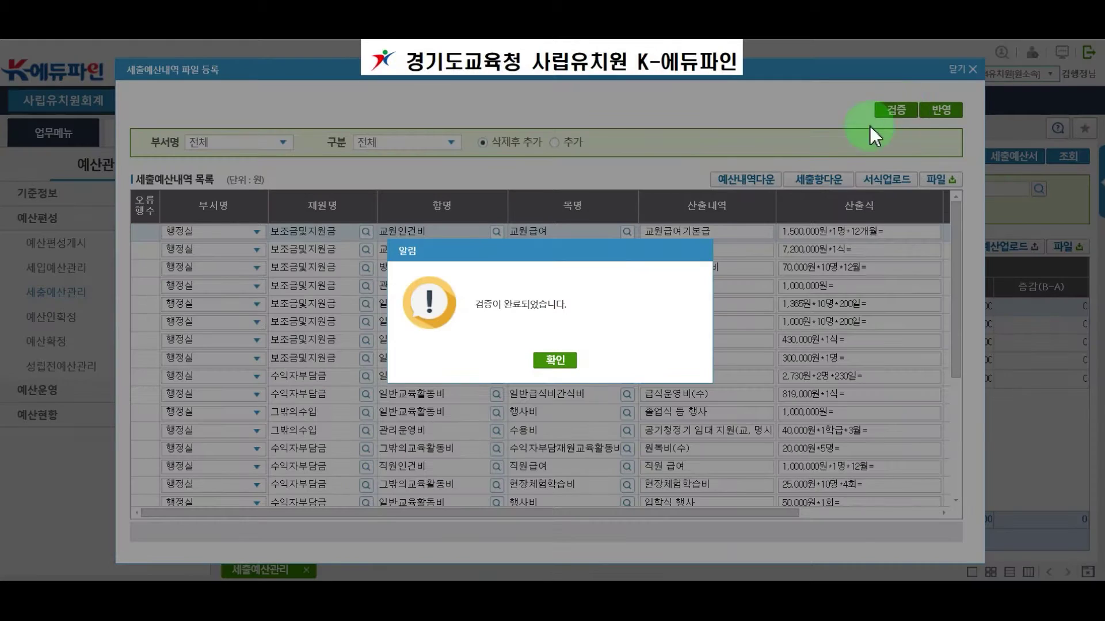
{"action": "left_click", "coordinate": [557, 360]}
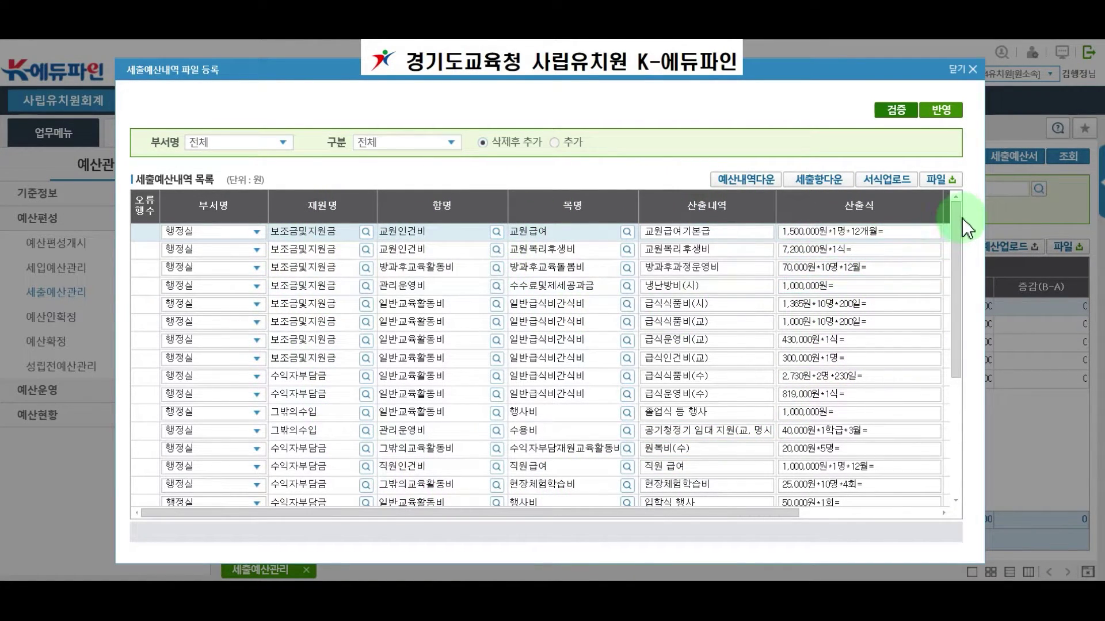
- Set the missing 부서명 of error row 18 to 행정실
{"action": "left_click_drag", "start_coordinate": [959, 217], "coordinate": [958, 460]}
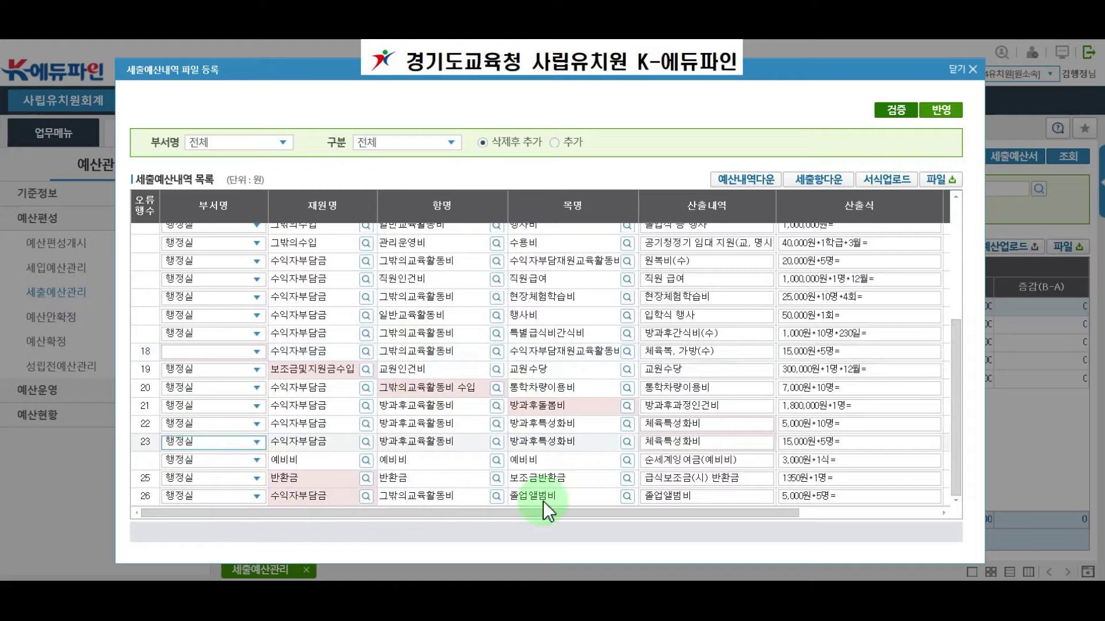
{"action": "left_click", "coordinate": [147, 355]}
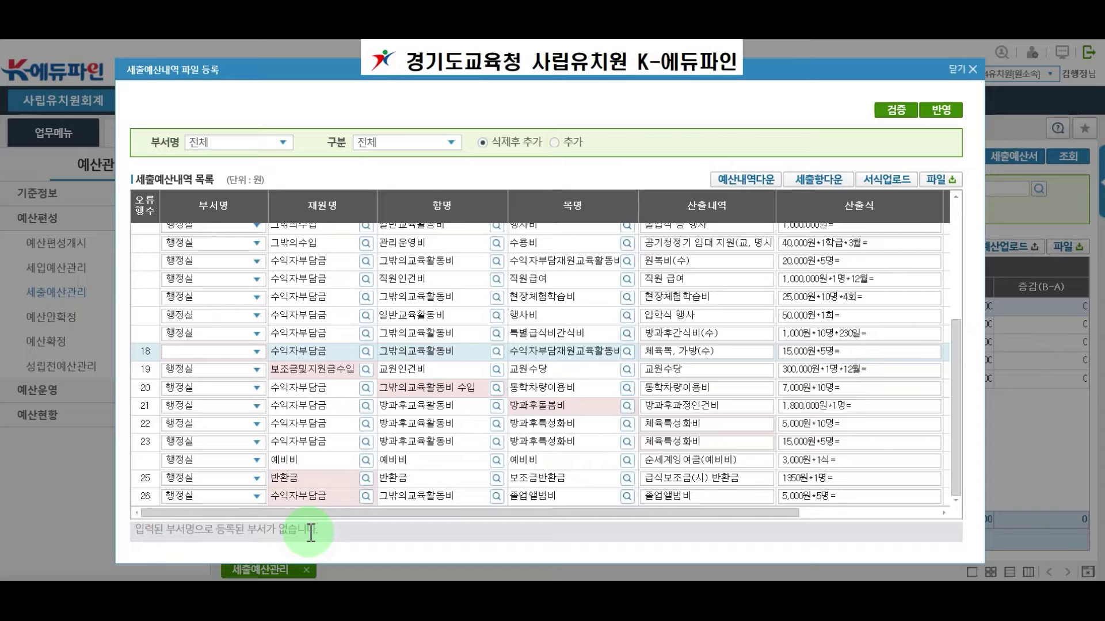
{"action": "left_click", "coordinate": [256, 352]}
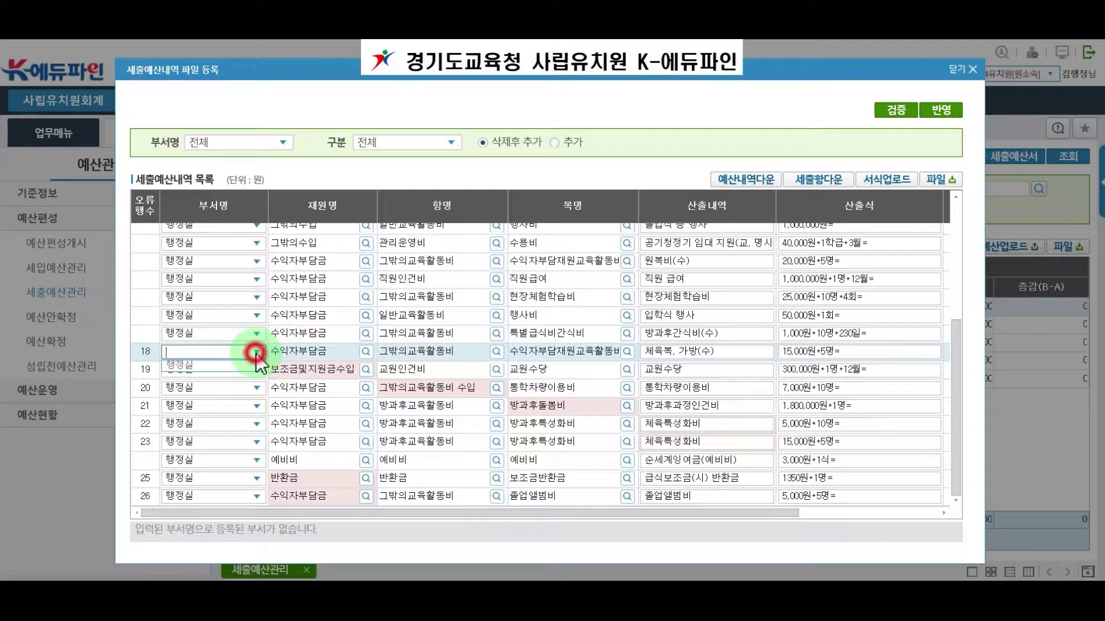
{"action": "left_click", "coordinate": [189, 365]}
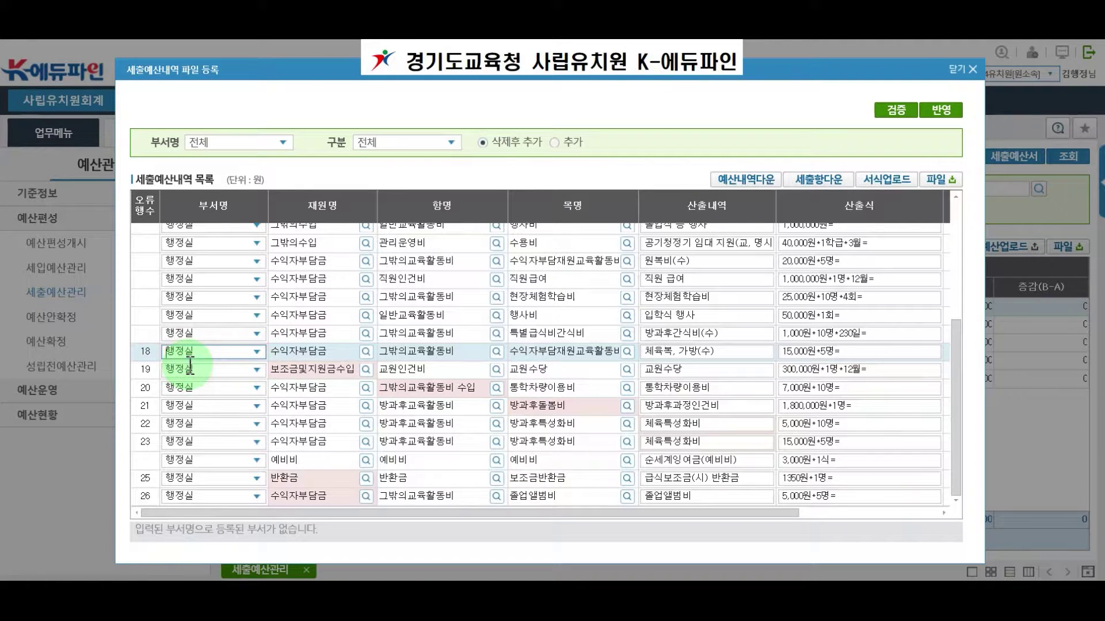
- Correct the 재원명 of error row 19 to 보조금및지원금 using the funding source lookup
{"action": "left_click", "coordinate": [147, 369]}
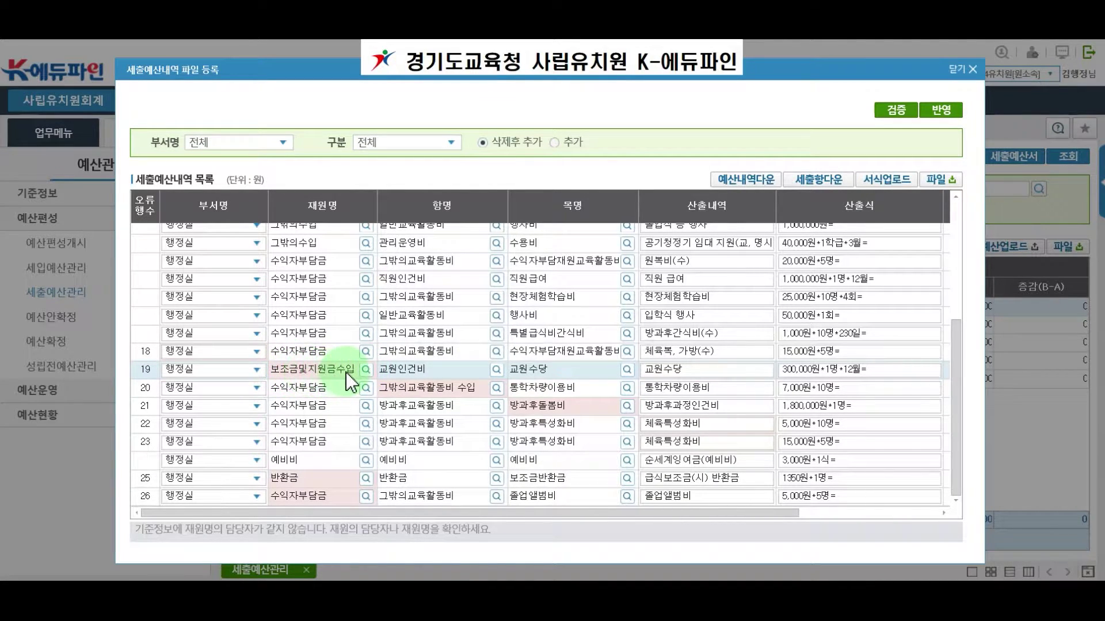
{"action": "left_click", "coordinate": [365, 370]}
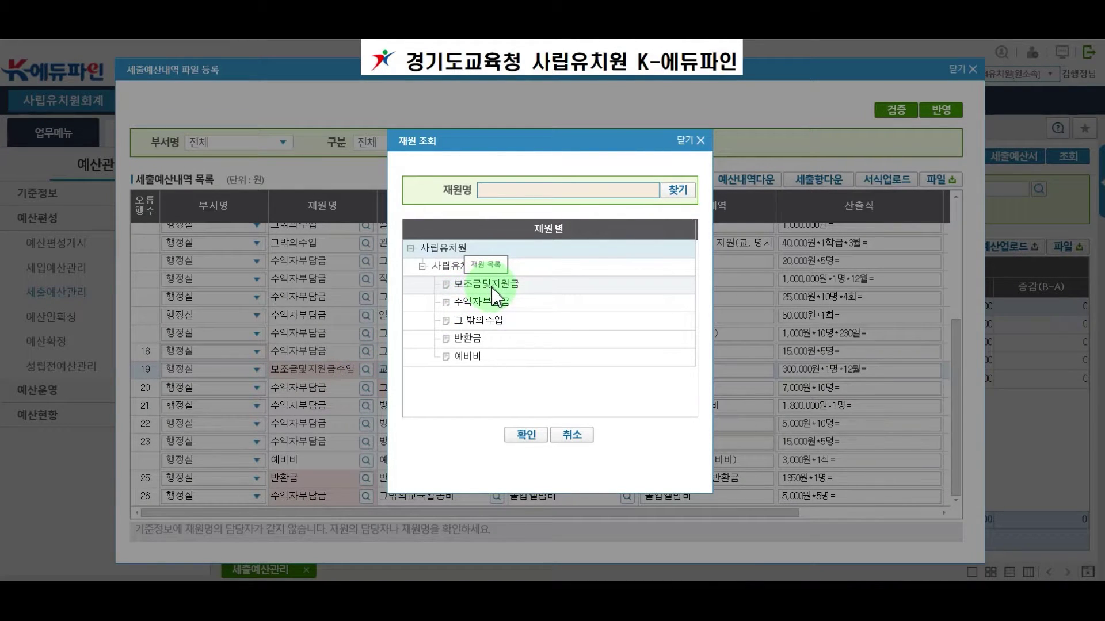
{"action": "left_click", "coordinate": [492, 285]}
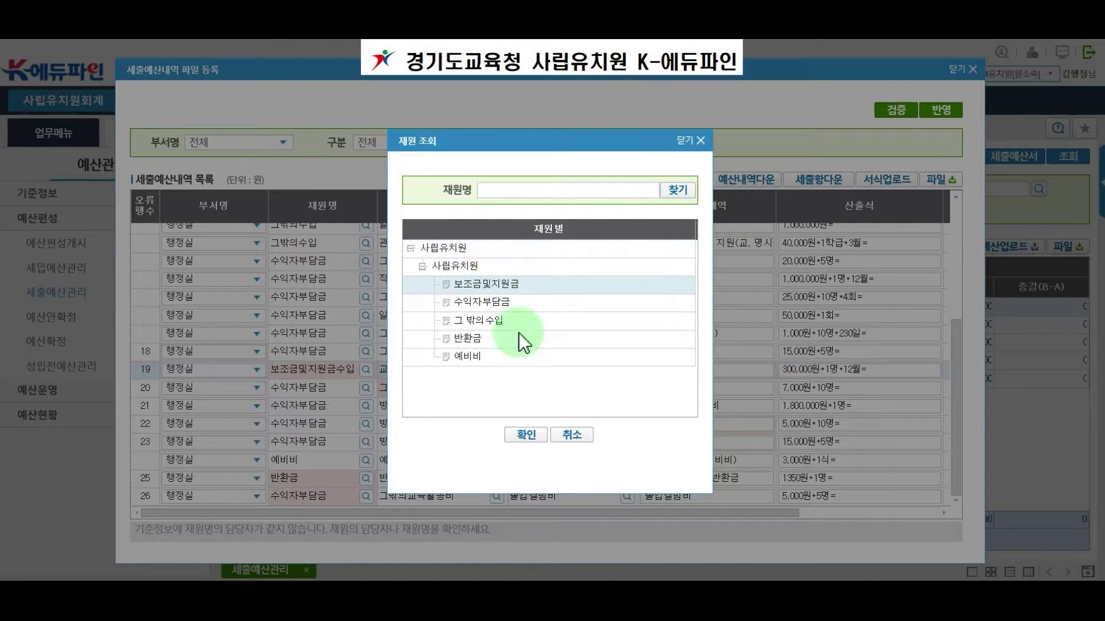
{"action": "left_click", "coordinate": [526, 436]}
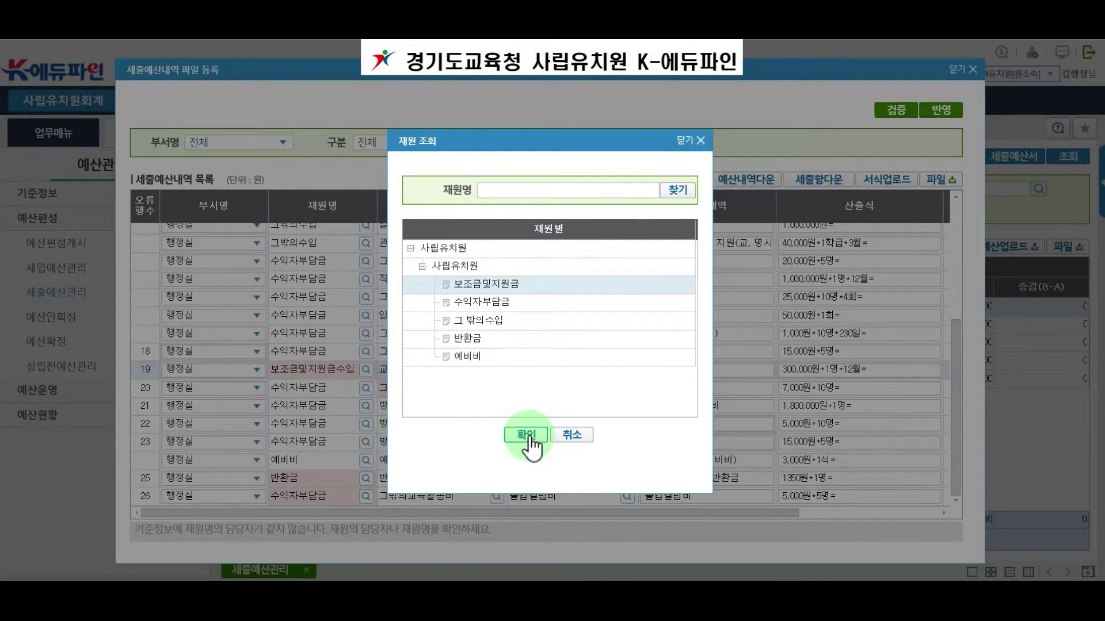
{"action": "left_click", "coordinate": [529, 438]}
- Correct the 항명 of error row 20 to 그밖의교육활동비 using the 세부항목 code lookup
{"action": "left_click", "coordinate": [140, 392]}
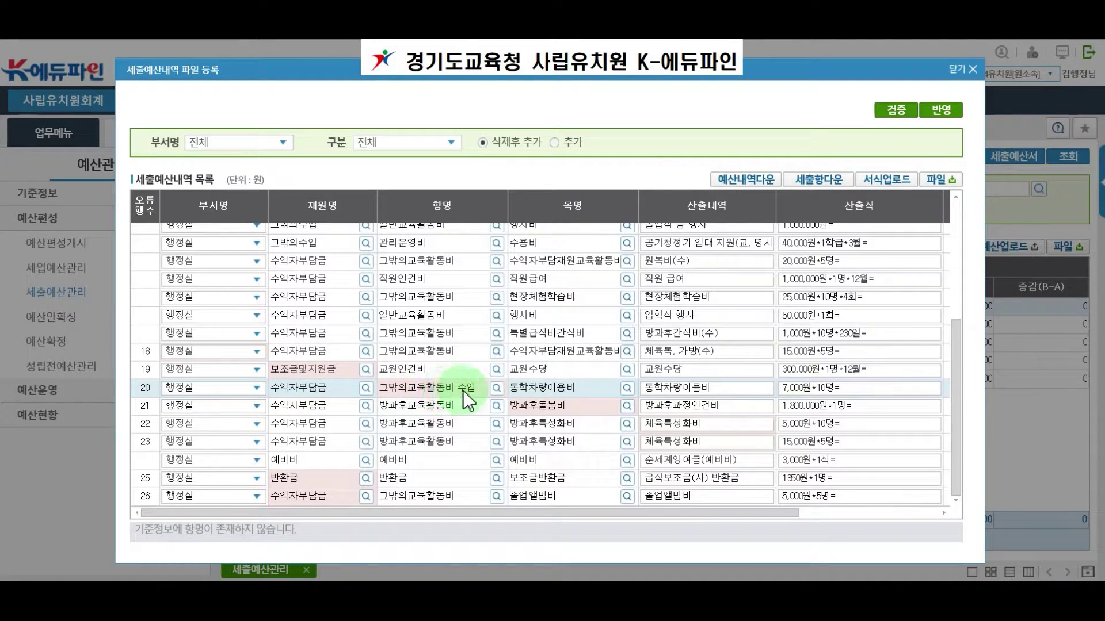
{"action": "left_click", "coordinate": [496, 389]}
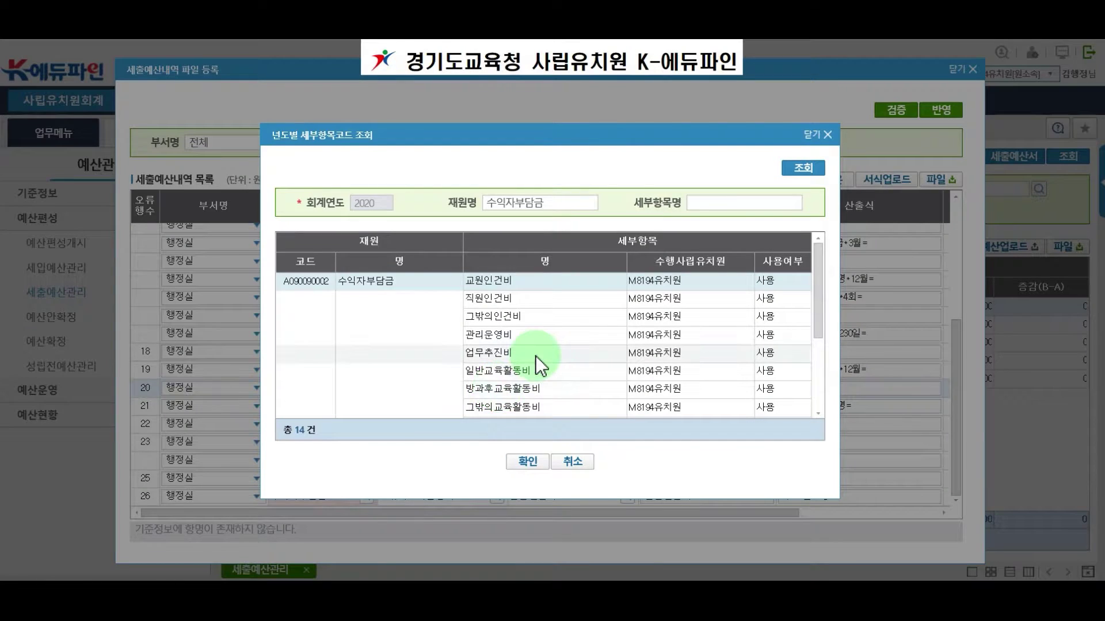
{"action": "scroll", "coordinate": [535, 357], "scroll_direction": "down", "scroll_amount": 3}
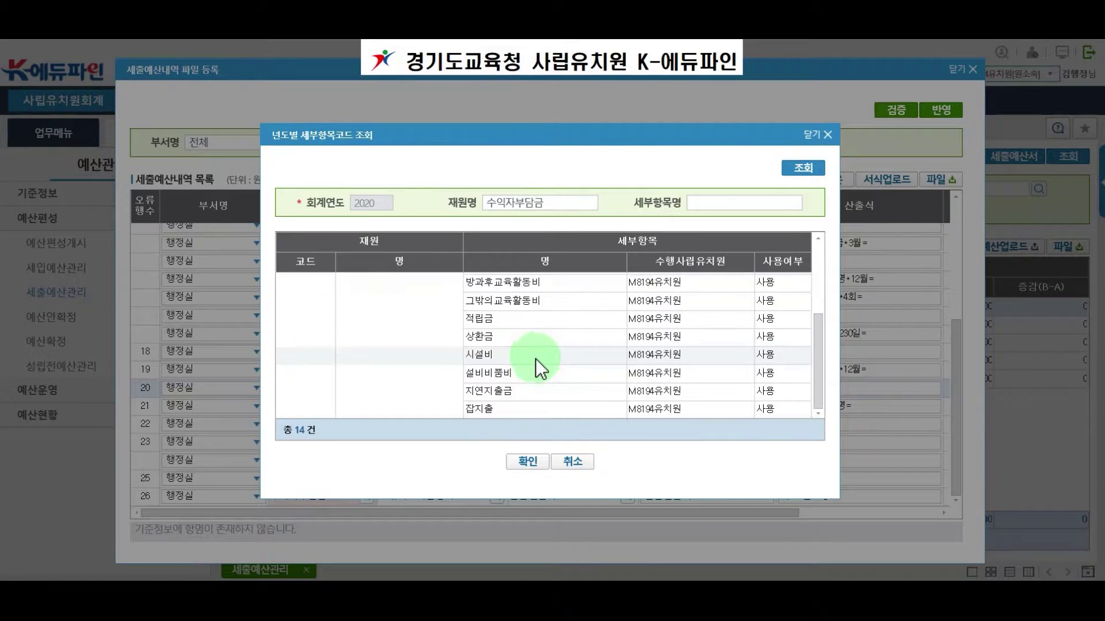
{"action": "left_click", "coordinate": [516, 305]}
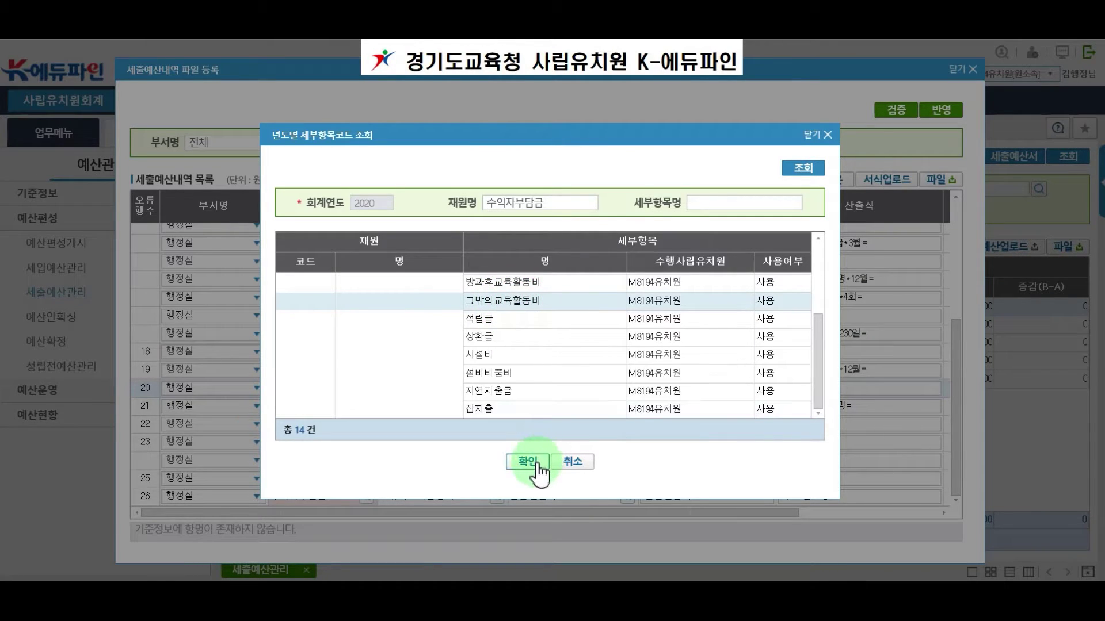
{"action": "left_click", "coordinate": [533, 462]}
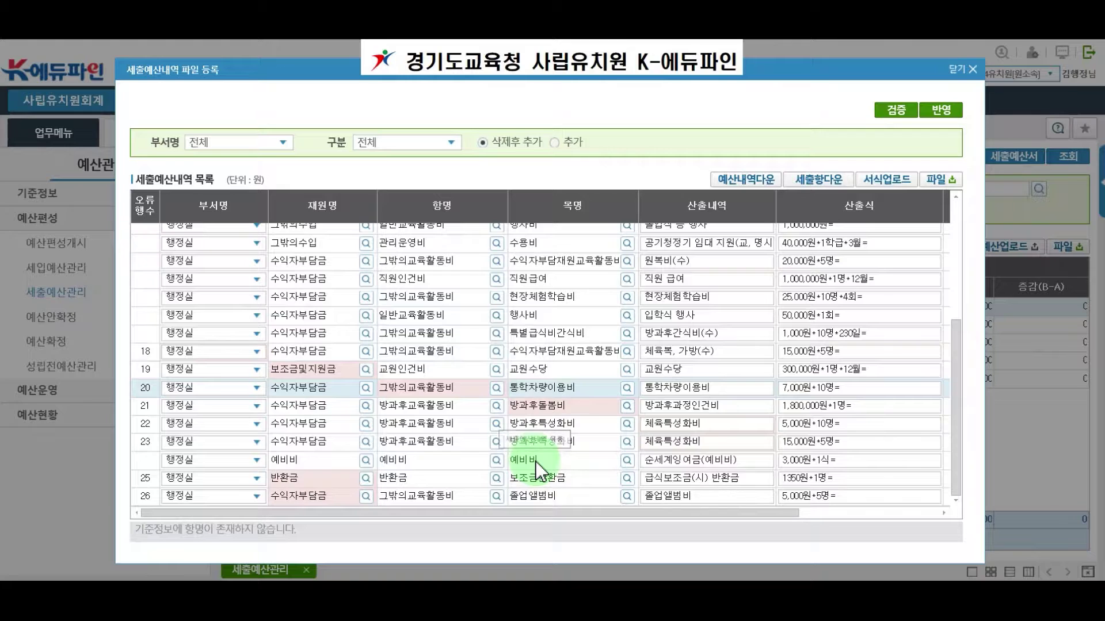
- Correct the 목명 of error row 21 to 방과후교육돌봄비 using the 원가통계비목 lookup
{"action": "left_click", "coordinate": [534, 397]}
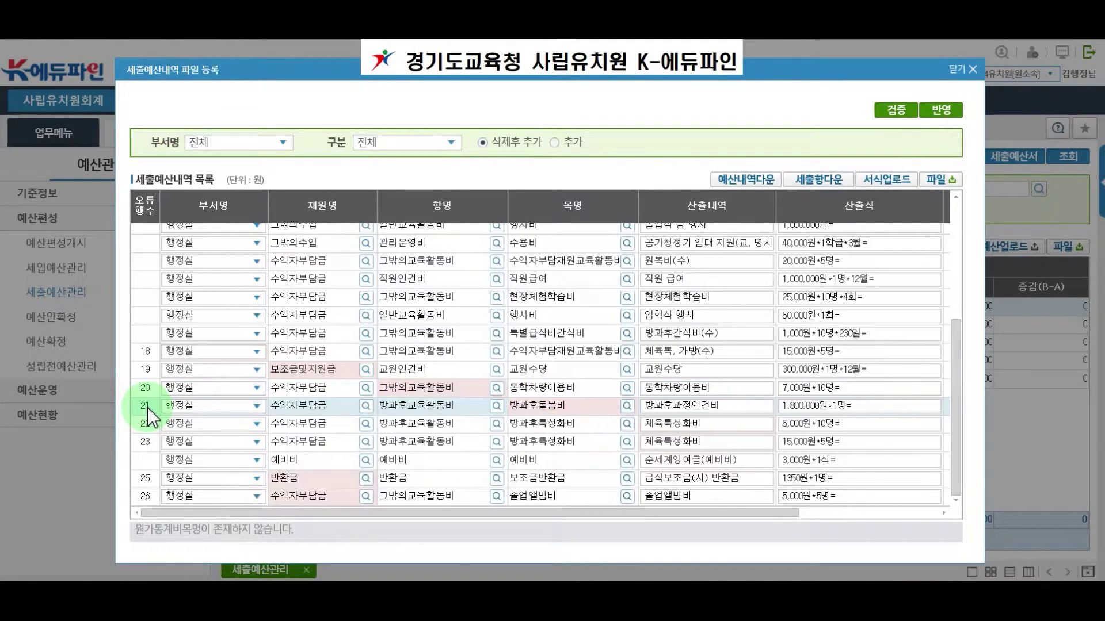
{"action": "left_click", "coordinate": [381, 406]}
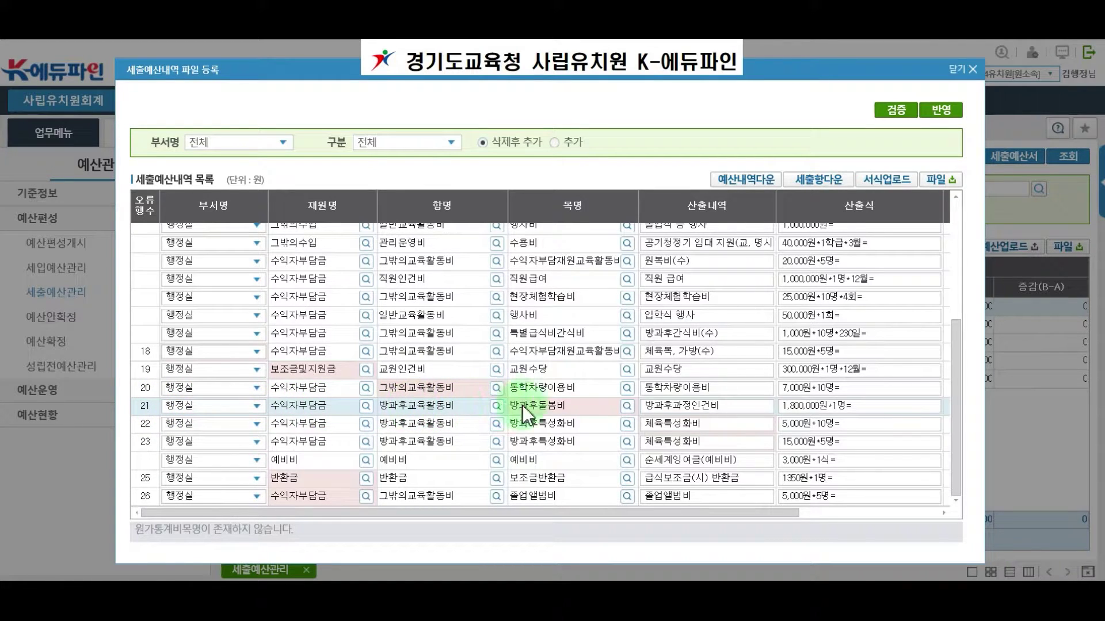
{"action": "left_click", "coordinate": [627, 406]}
{"action": "left_click", "coordinate": [640, 251]}
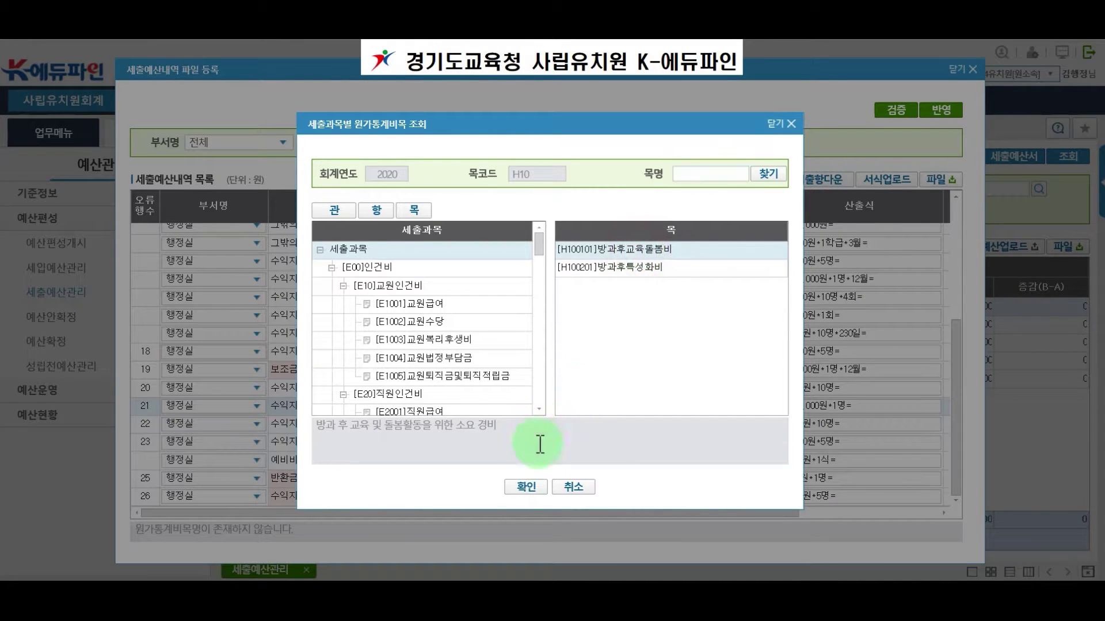
{"action": "left_click", "coordinate": [525, 486]}
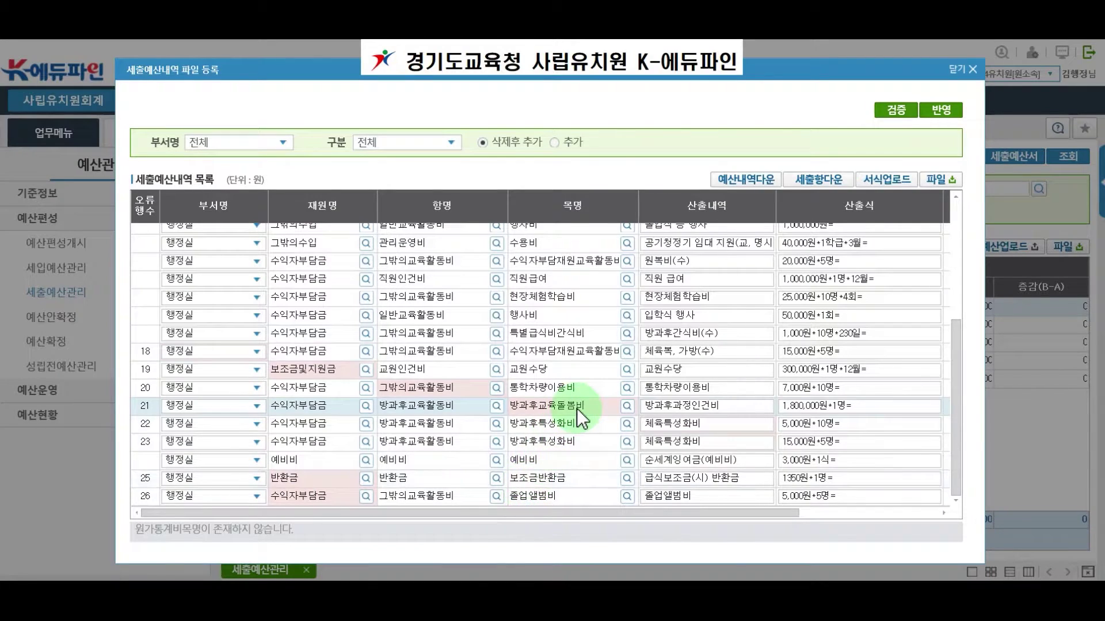
- Change the 산출내역 of error row 22 to 음악특성화비 so it no longer duplicates row 23
{"action": "left_click", "coordinate": [144, 426]}
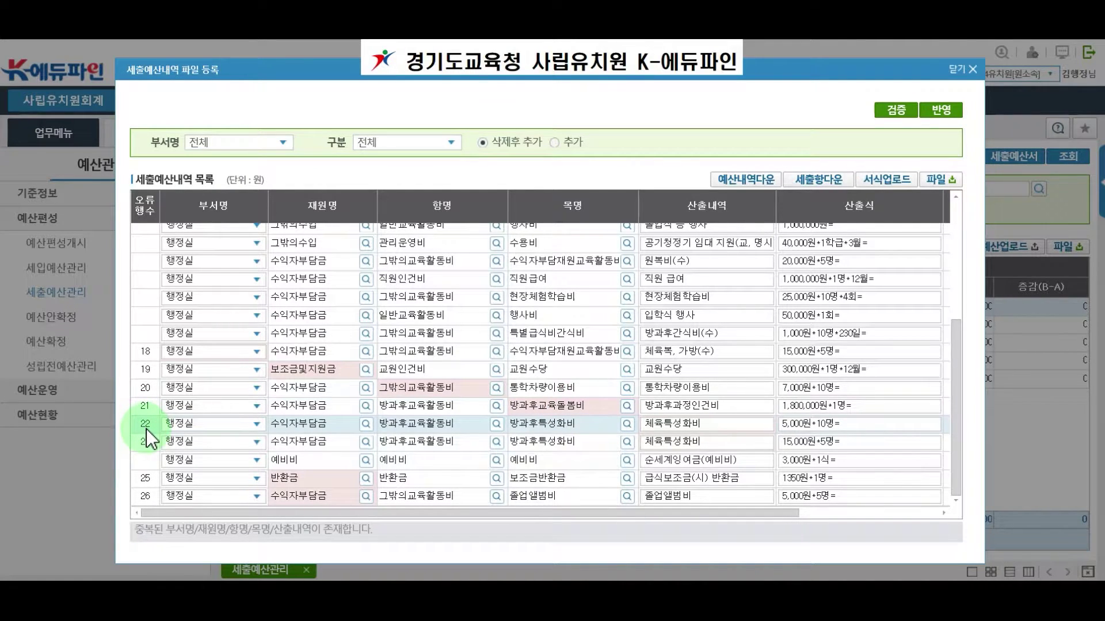
{"action": "left_click", "coordinate": [355, 442]}
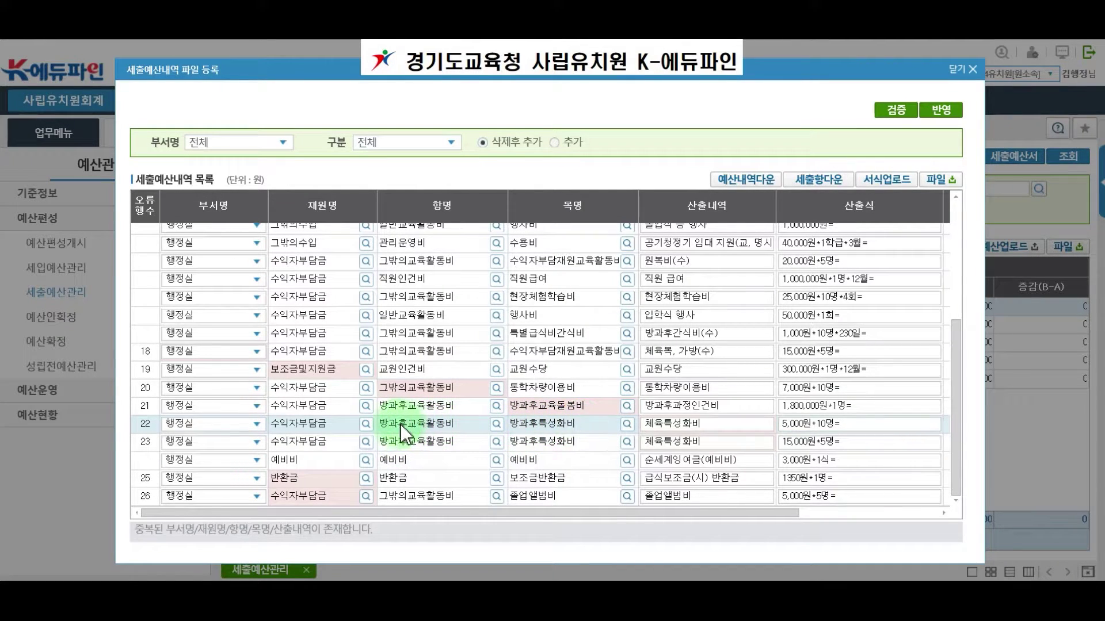
{"action": "left_click", "coordinate": [670, 424]}
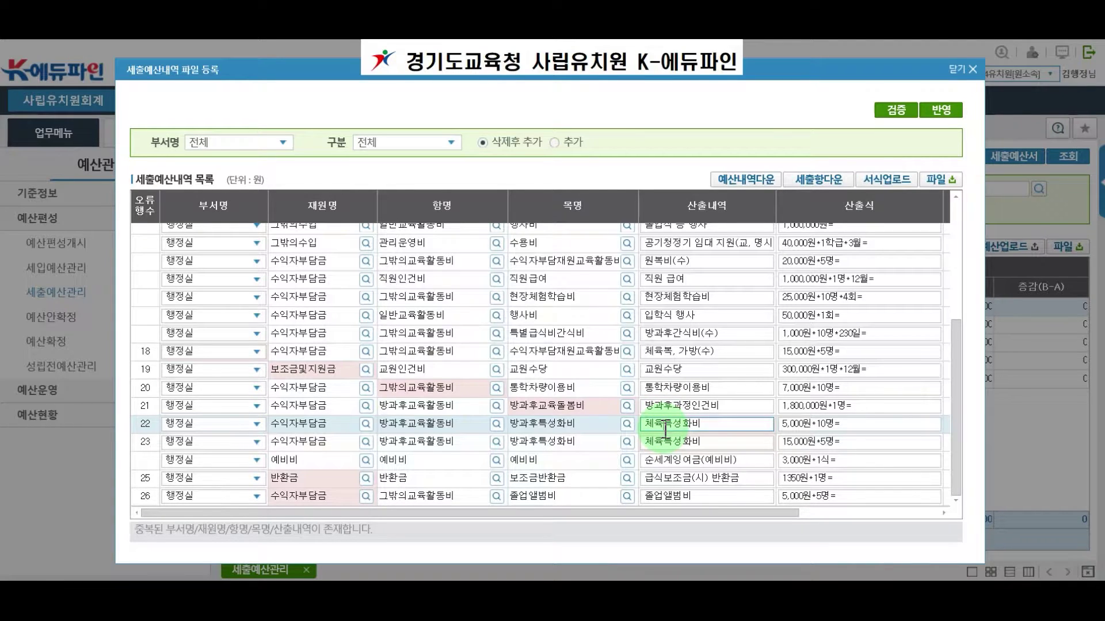
{"action": "key", "text": "BackSpace"}
{"action": "key", "text": "BackSpace"}
{"action": "type", "text": "음아"}
{"action": "left_click", "coordinate": [696, 424]}
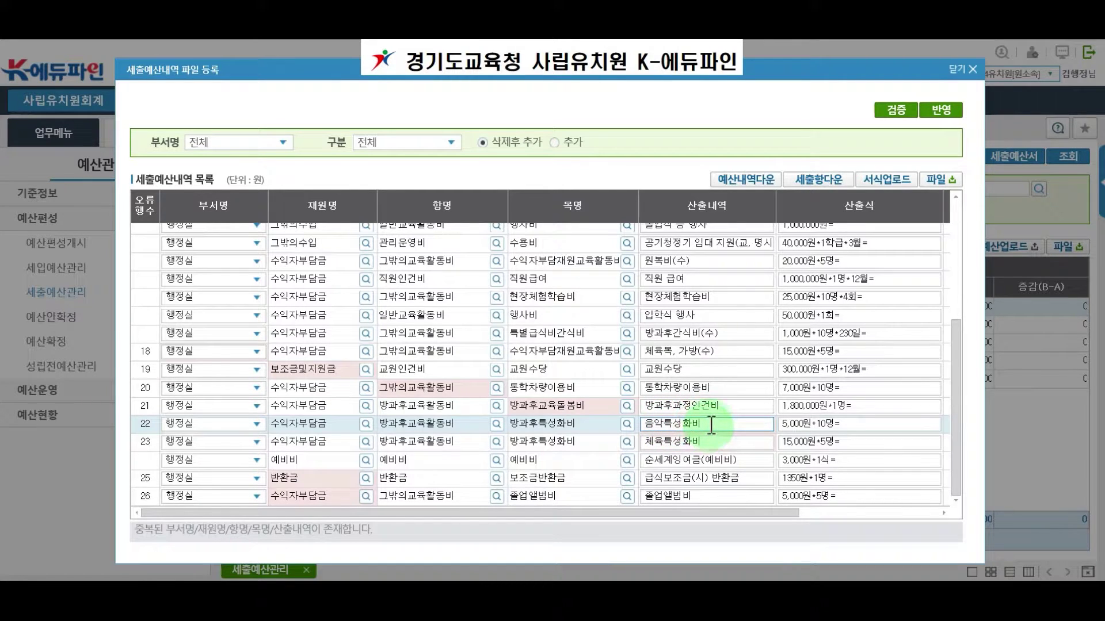
{"action": "left_click", "coordinate": [674, 442]}
- Check the error message and the 재원담당자 of error row 25, the 반환금 entry
{"action": "left_click", "coordinate": [144, 483]}
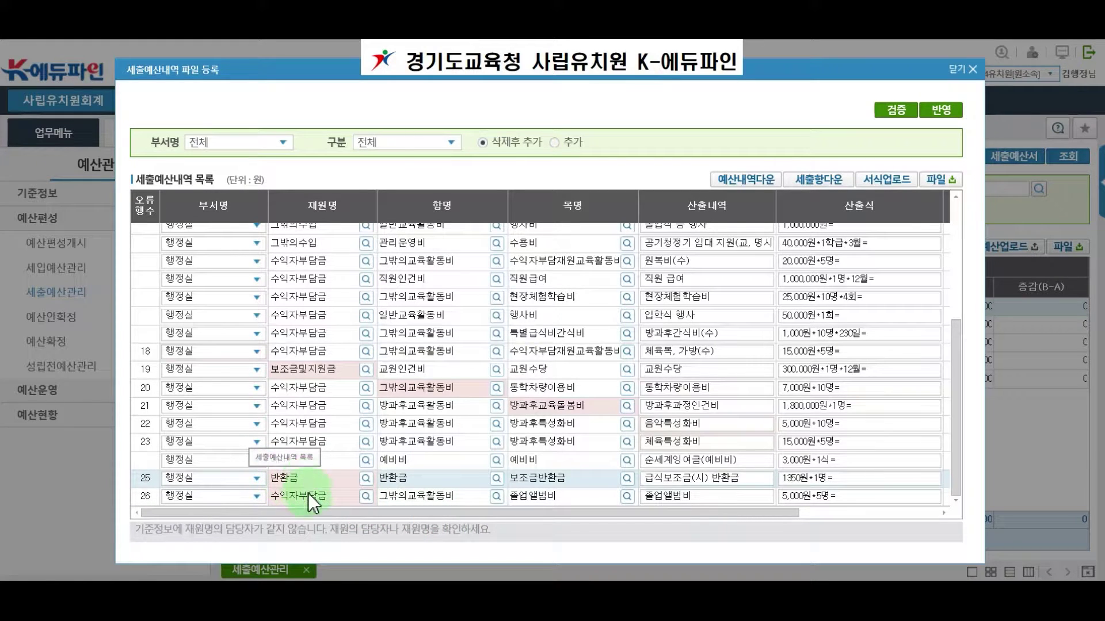
{"action": "left_click_drag", "start_coordinate": [316, 513], "coordinate": [686, 511]}
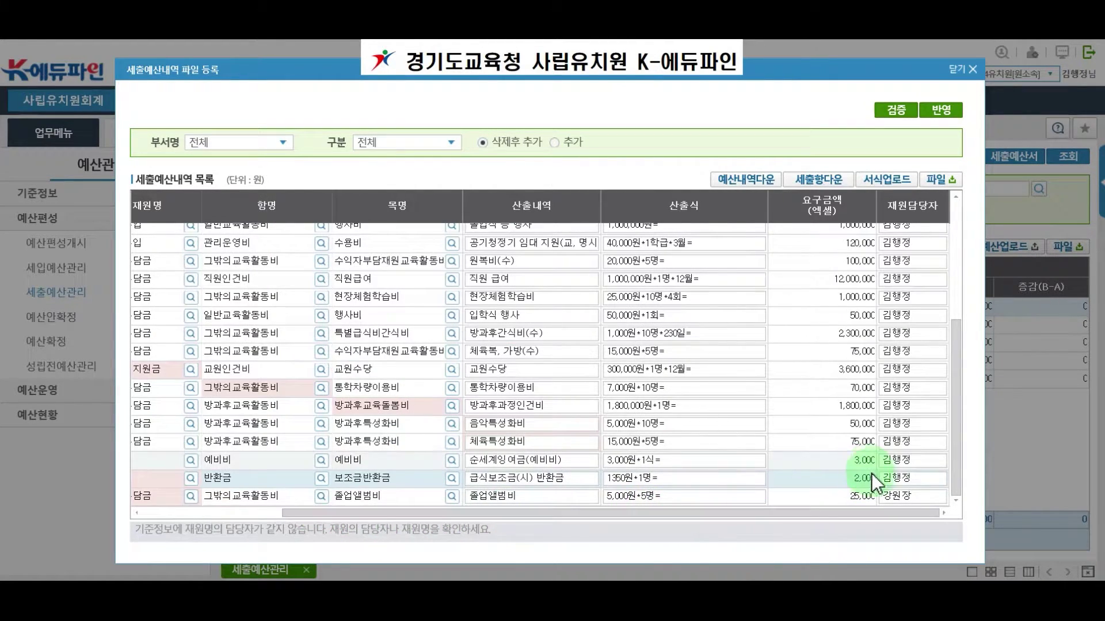
{"action": "left_click", "coordinate": [889, 479]}
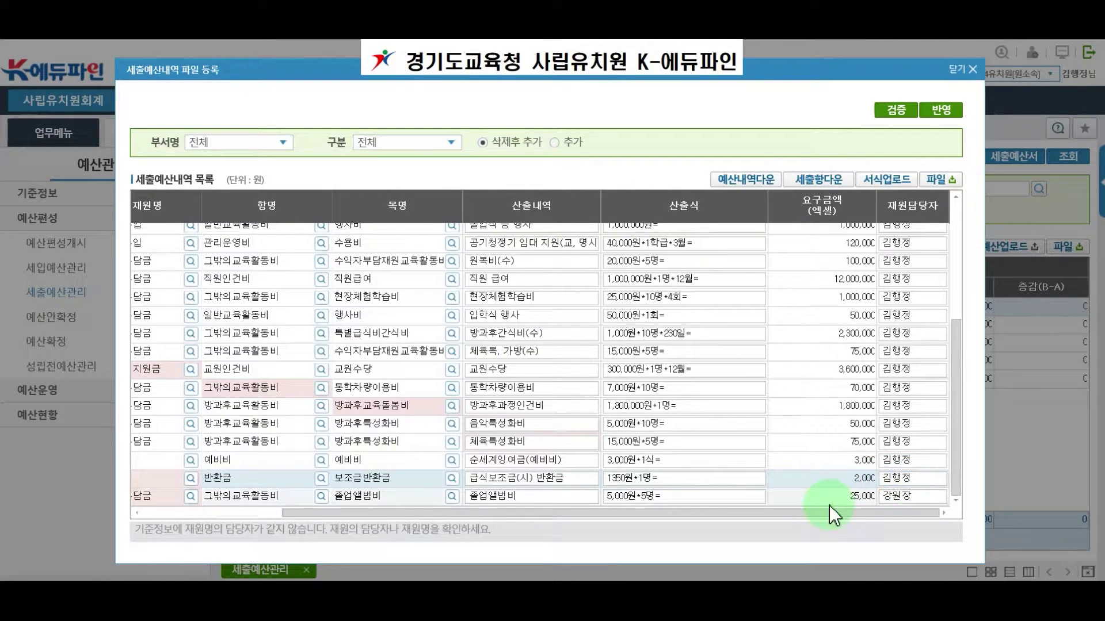
{"action": "left_click_drag", "start_coordinate": [822, 517], "coordinate": [402, 544]}
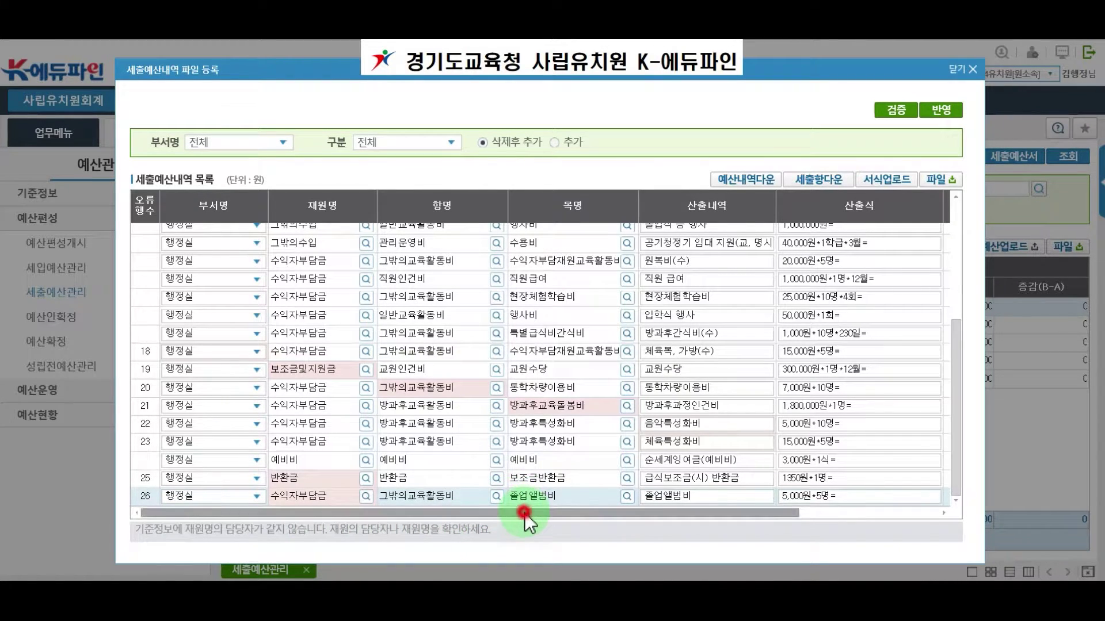
- Replace the 재원담당자 of error row 26 with the name of the manager used in the other rows
{"action": "left_click_drag", "start_coordinate": [523, 512], "coordinate": [717, 510]}
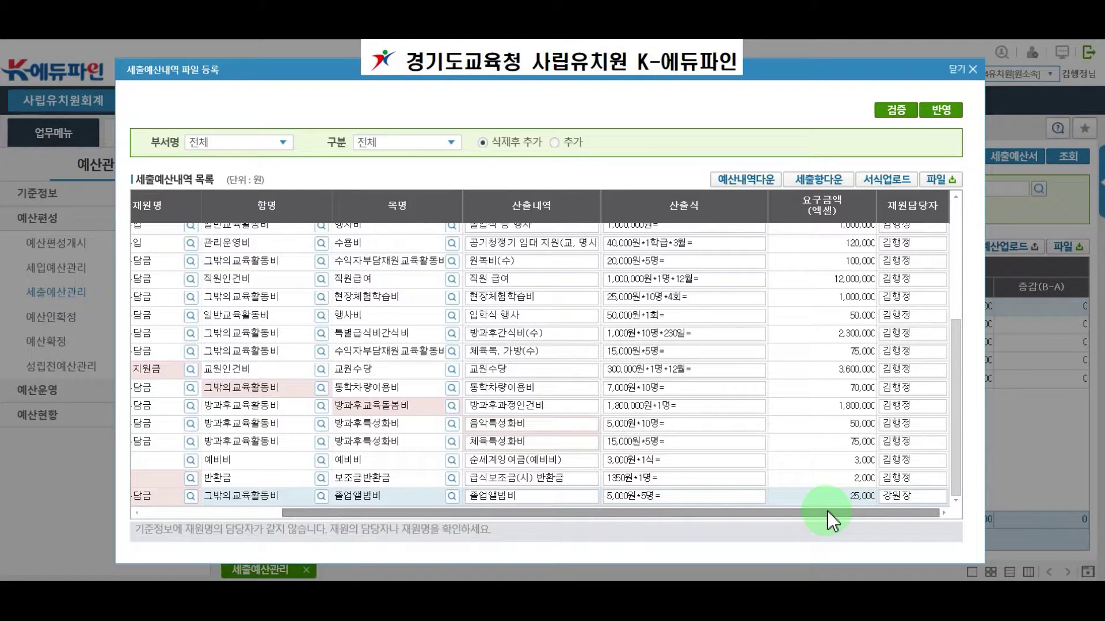
{"action": "left_click", "coordinate": [920, 496]}
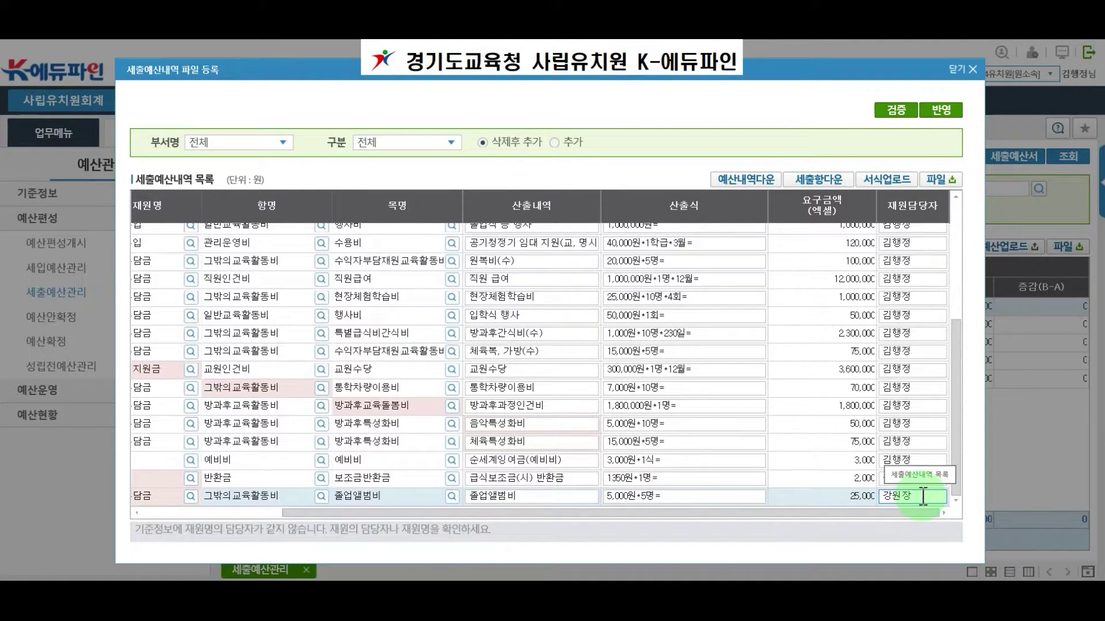
{"action": "left_click", "coordinate": [932, 496]}
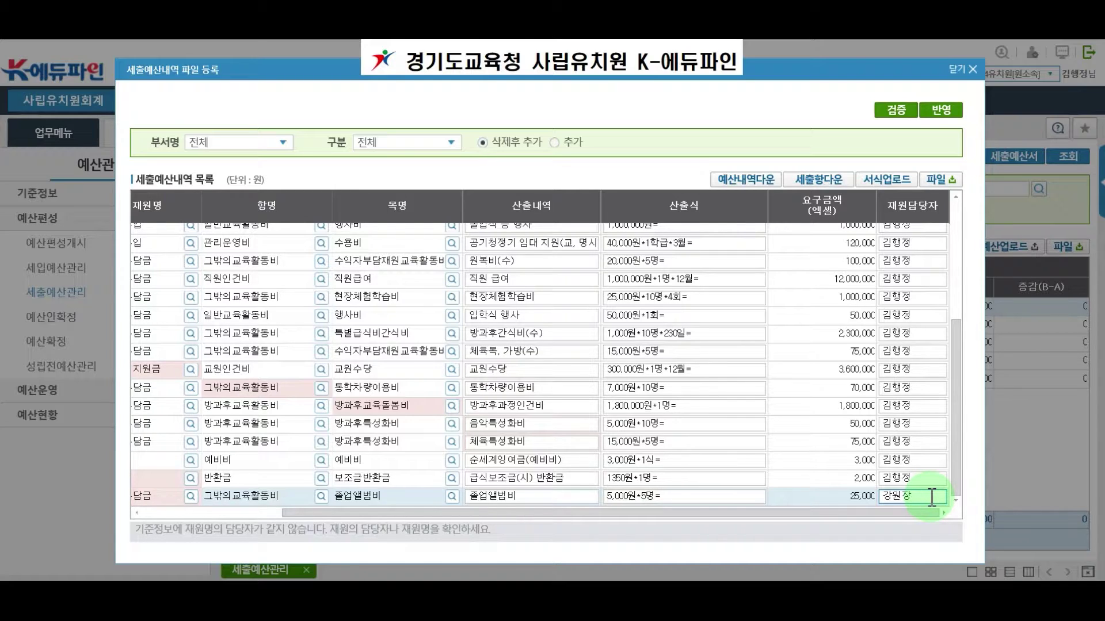
{"action": "key", "text": "BackSpace"}
{"action": "key", "text": "BackSpace"}
{"action": "key", "text": "BackSpace"}
{"action": "type", "text": "김행정"}
{"action": "left_click", "coordinate": [919, 496]}
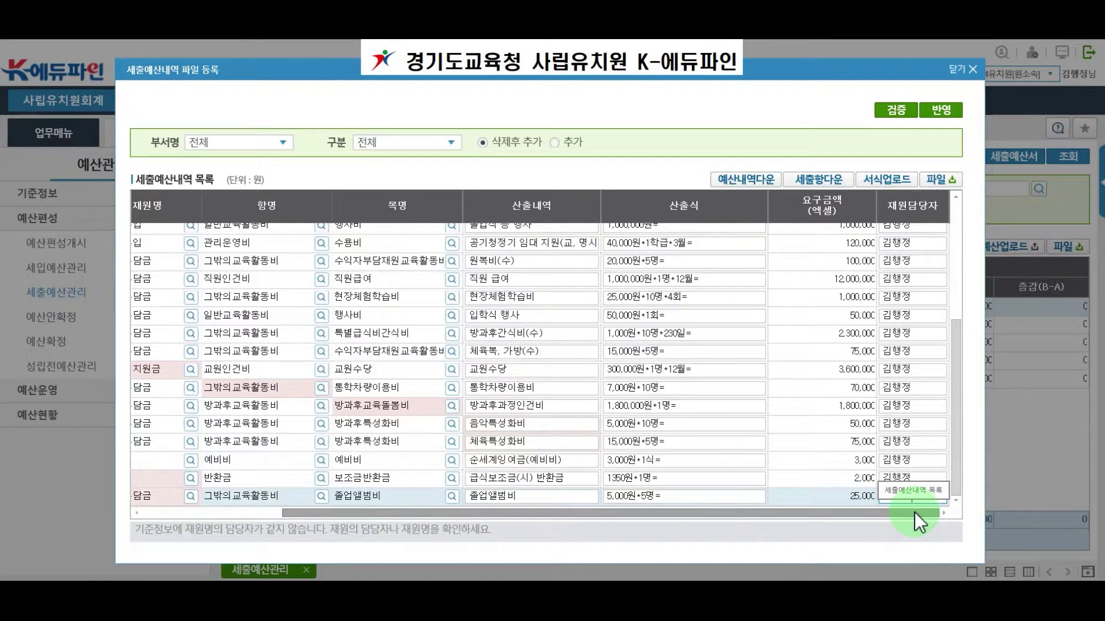
{"action": "left_click_drag", "start_coordinate": [919, 514], "coordinate": [233, 516]}
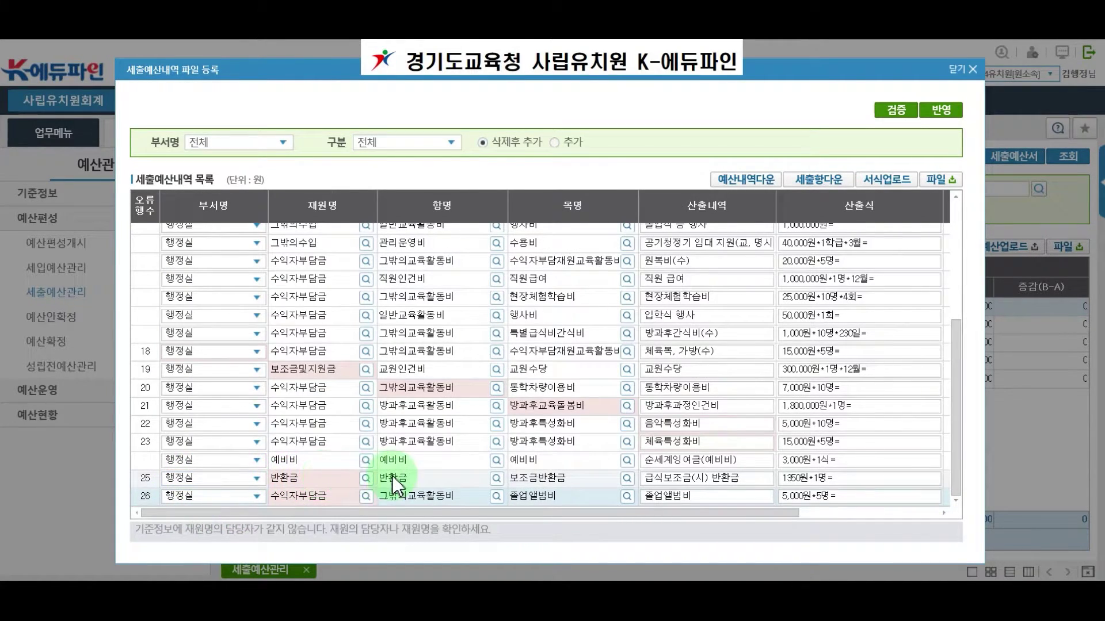
{"action": "left_click_drag", "start_coordinate": [434, 515], "coordinate": [791, 510]}
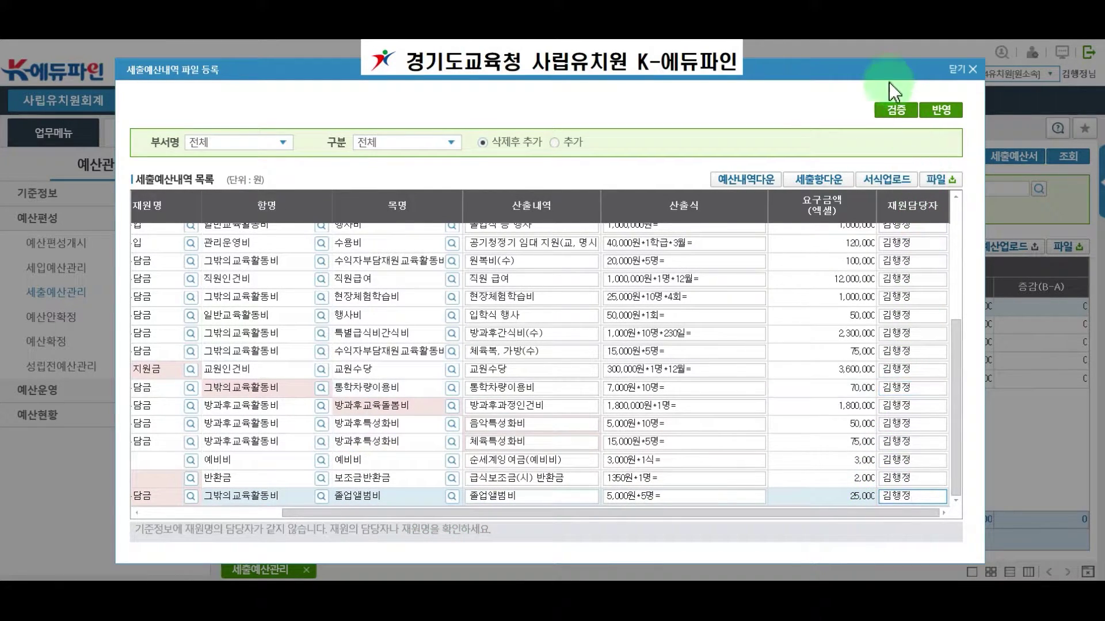
- Validate the corrected expenditure rows again and check the list for remaining errors
{"action": "left_click", "coordinate": [899, 111]}
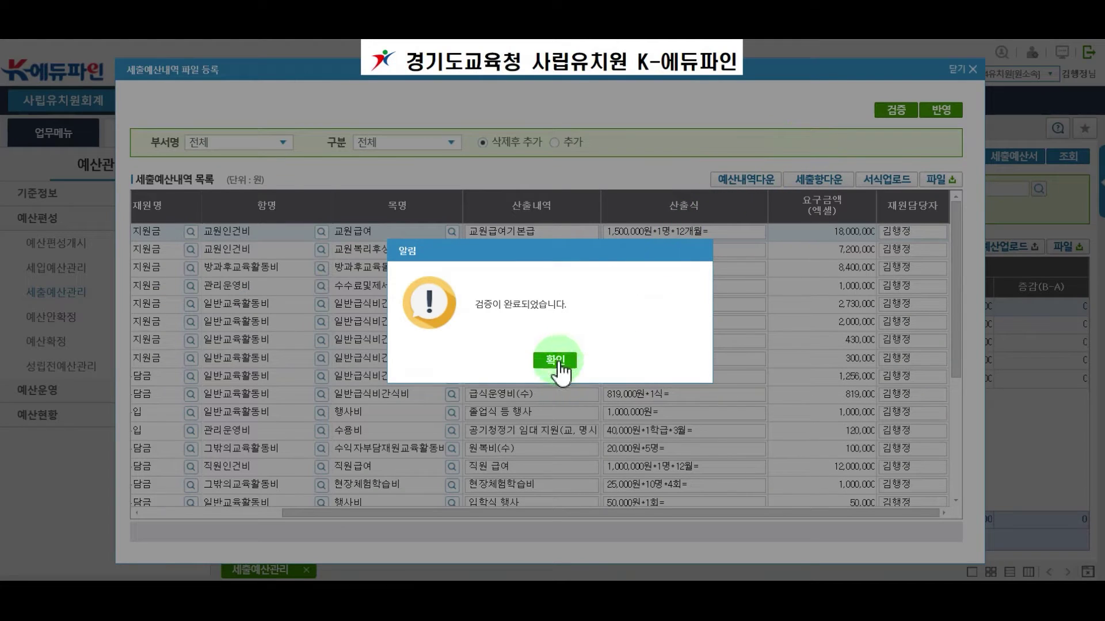
{"action": "left_click", "coordinate": [556, 362]}
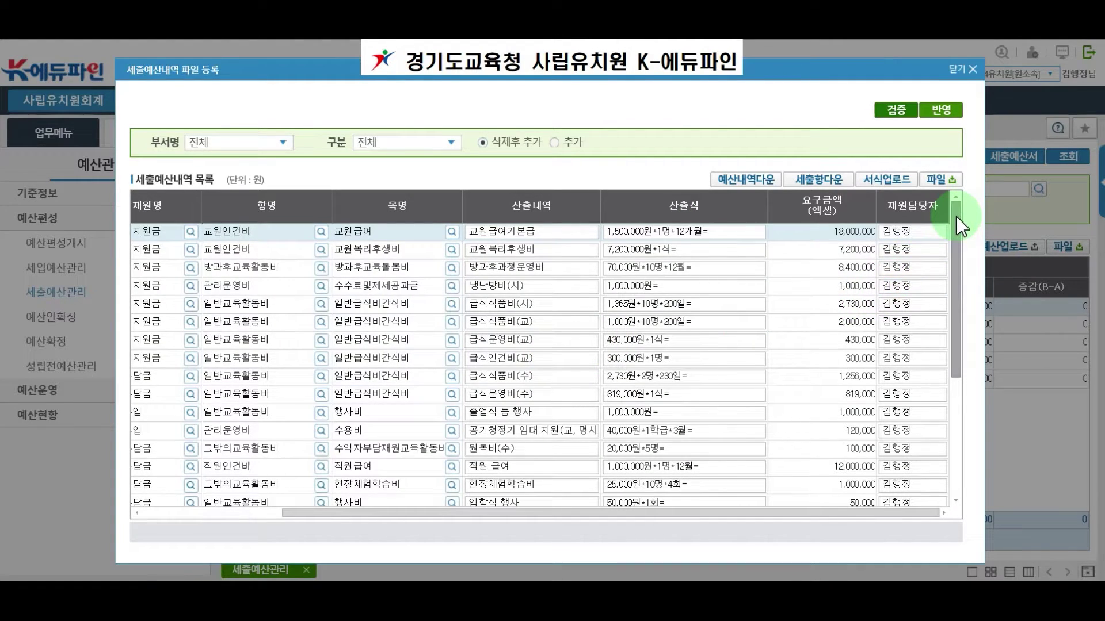
{"action": "left_click_drag", "start_coordinate": [957, 216], "coordinate": [955, 461]}
{"action": "left_click_drag", "start_coordinate": [872, 514], "coordinate": [395, 541]}
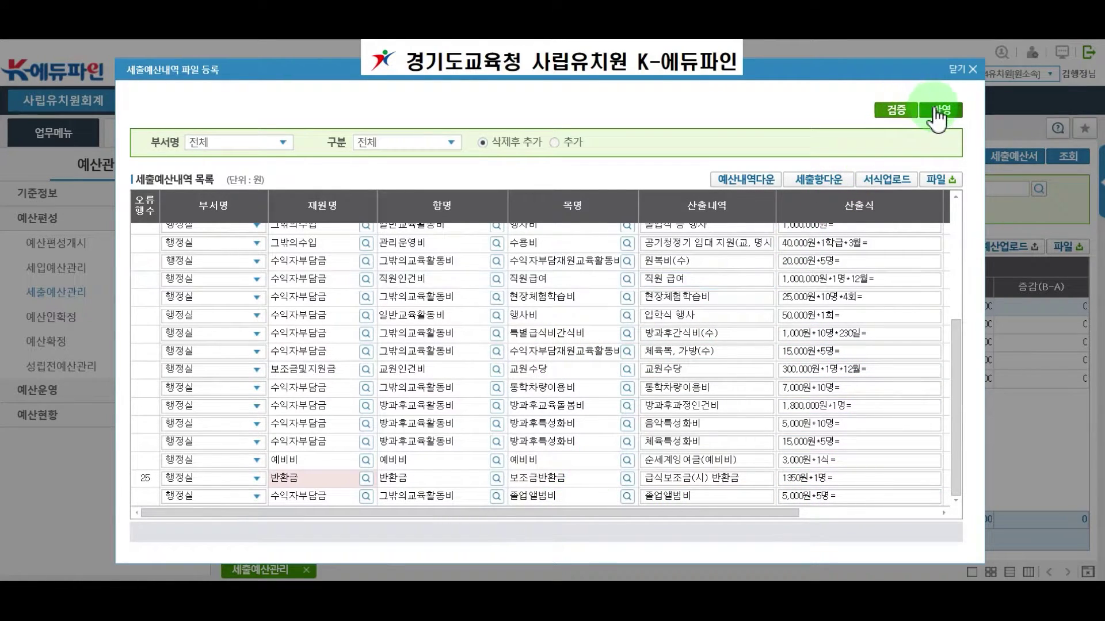
- Apply the uploaded rows to the expenditure budget with the 삭제후 추가 option, excluding rows with validation errors
{"action": "left_click", "coordinate": [514, 142]}
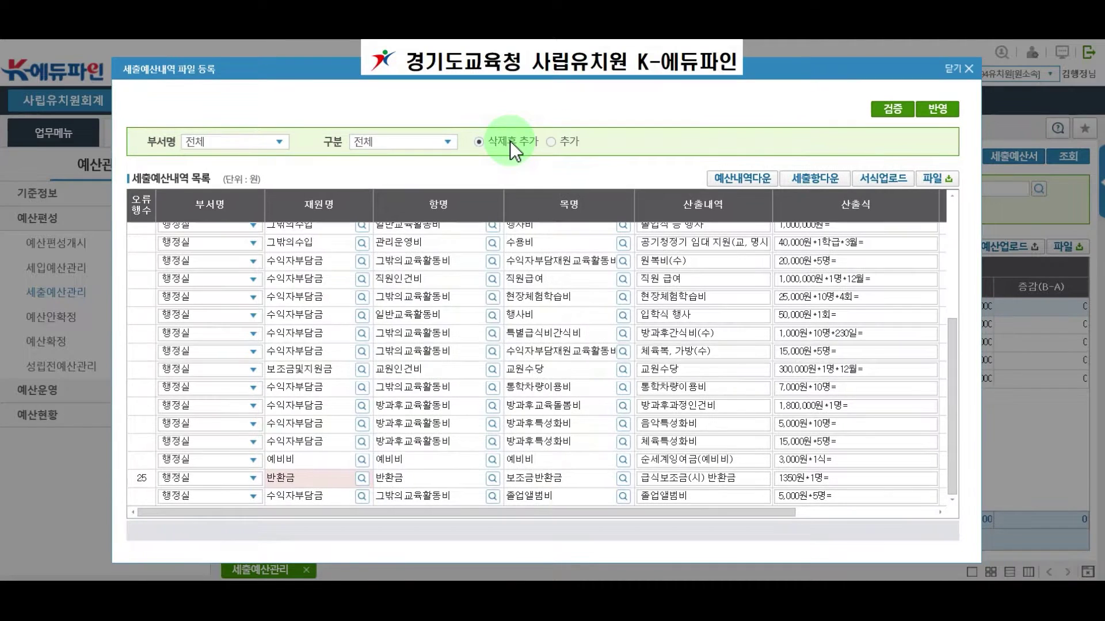
{"action": "left_click", "coordinate": [510, 141]}
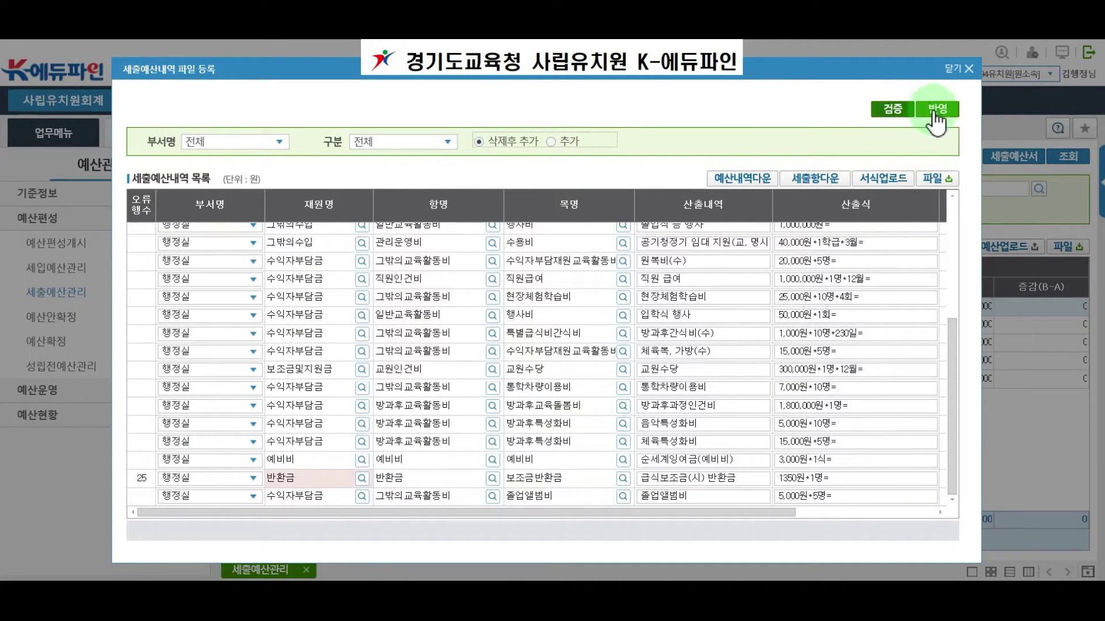
{"action": "left_click", "coordinate": [935, 114]}
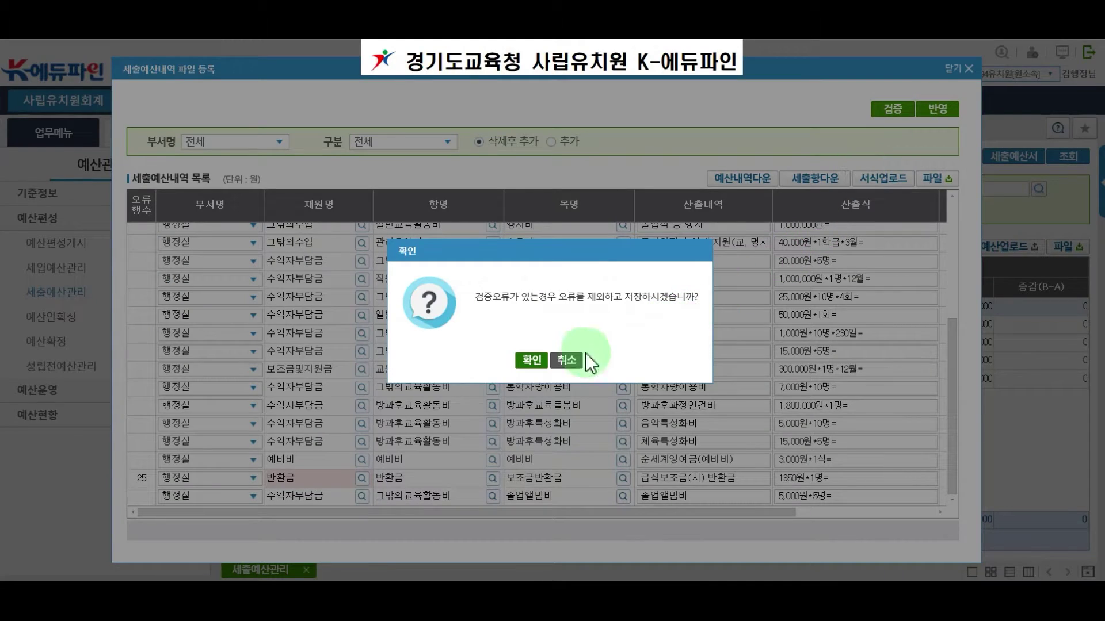
{"action": "left_click", "coordinate": [534, 361]}
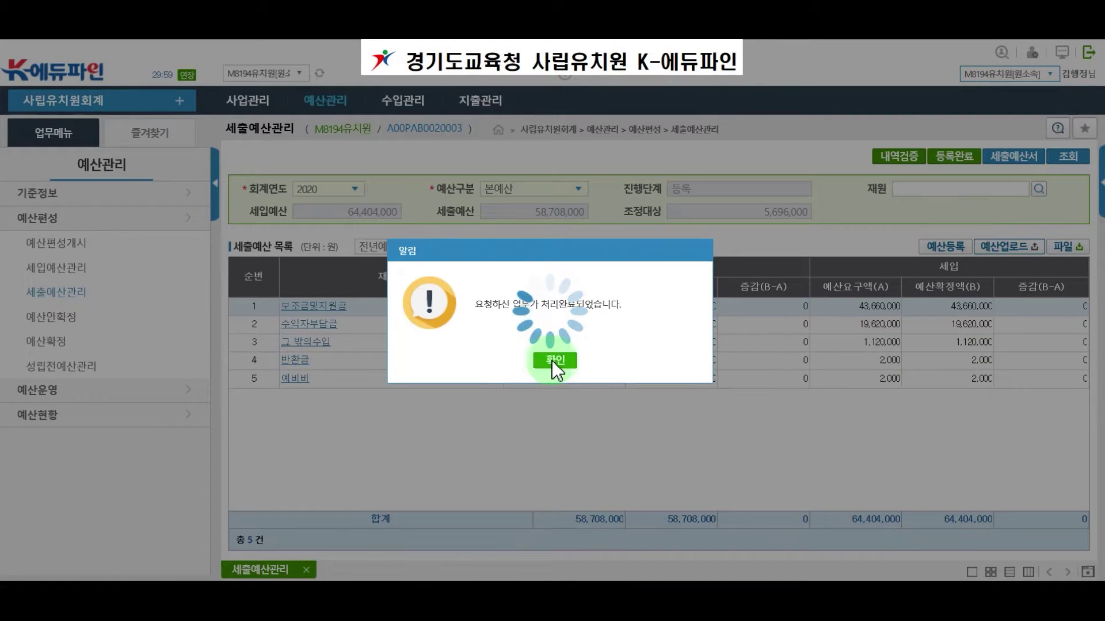
{"action": "left_click", "coordinate": [555, 363]}
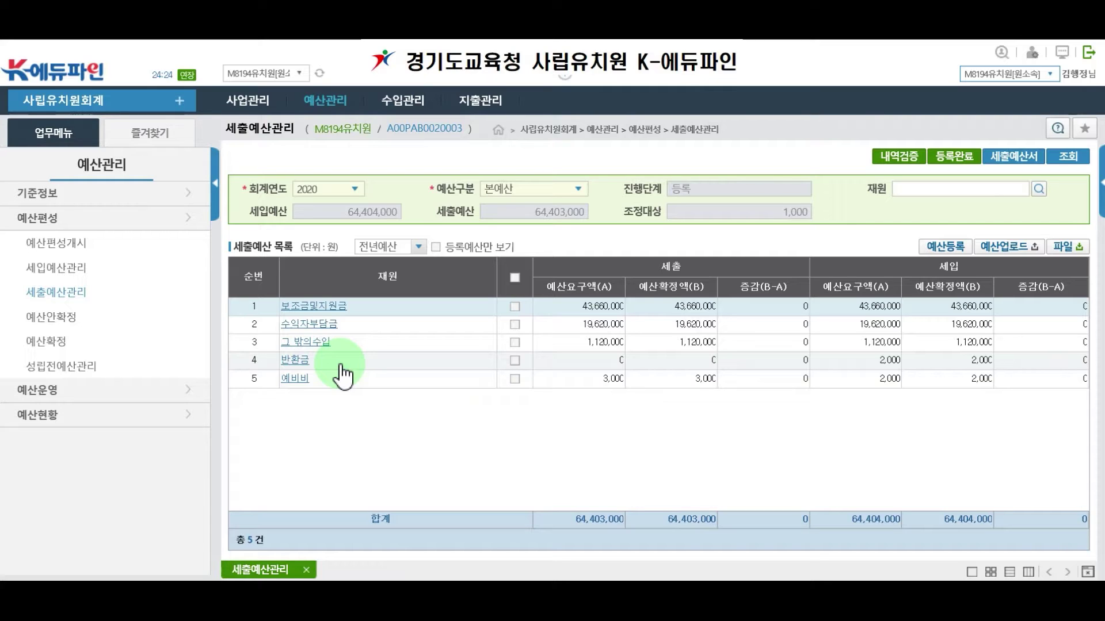
- Open 세출사업코드관리 under 사업관리 and query the expenditure project codes for 2020
{"action": "left_click", "coordinate": [251, 107]}
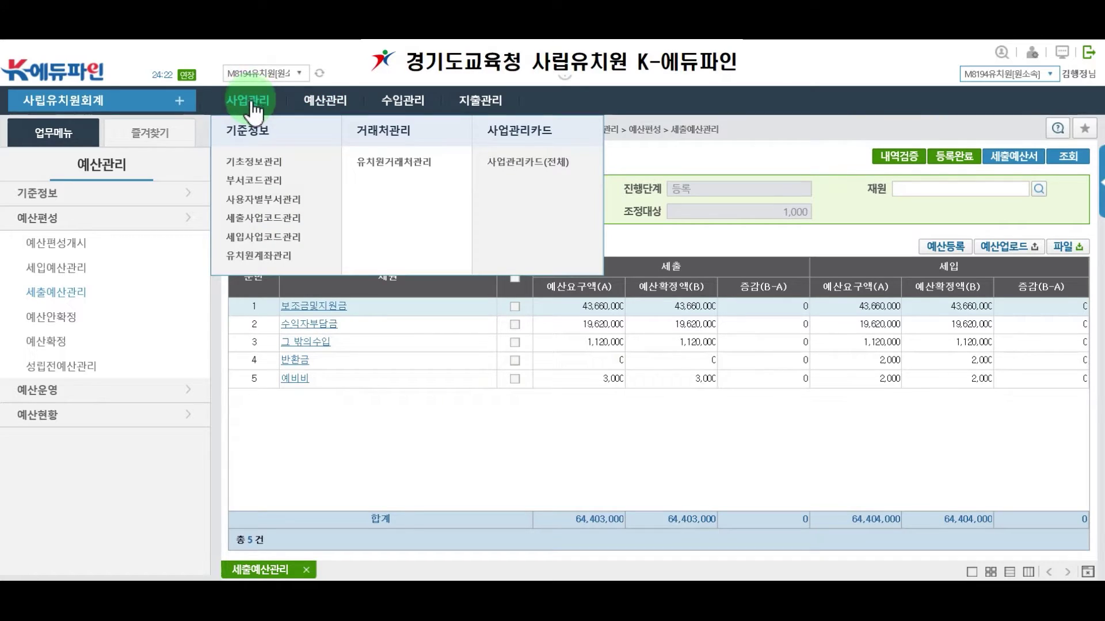
{"action": "left_click", "coordinate": [260, 220]}
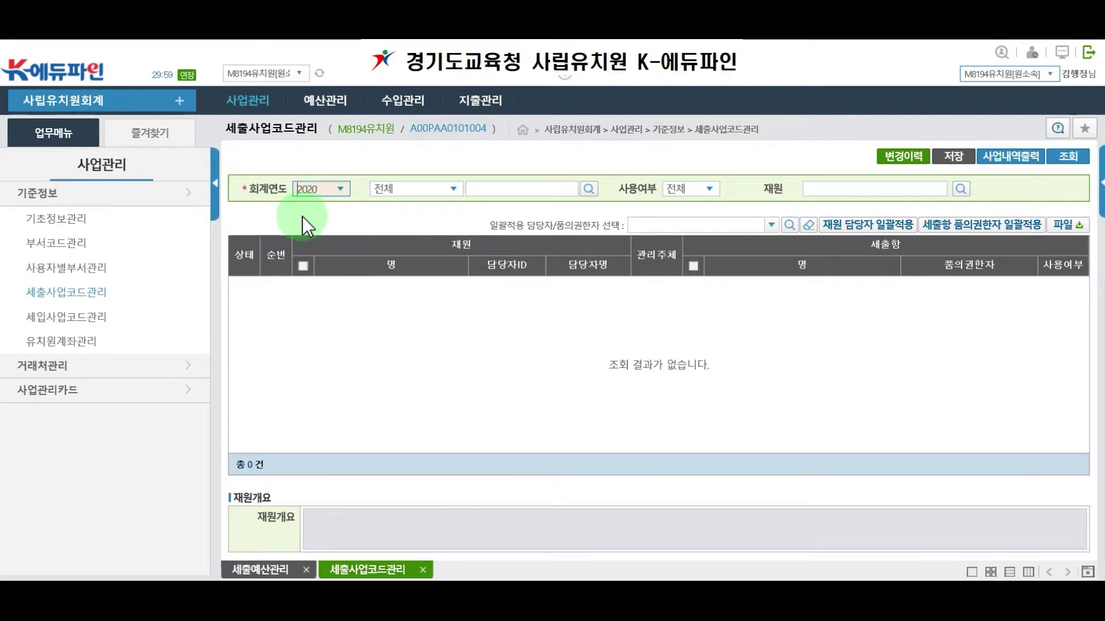
{"action": "left_click", "coordinate": [1074, 161]}
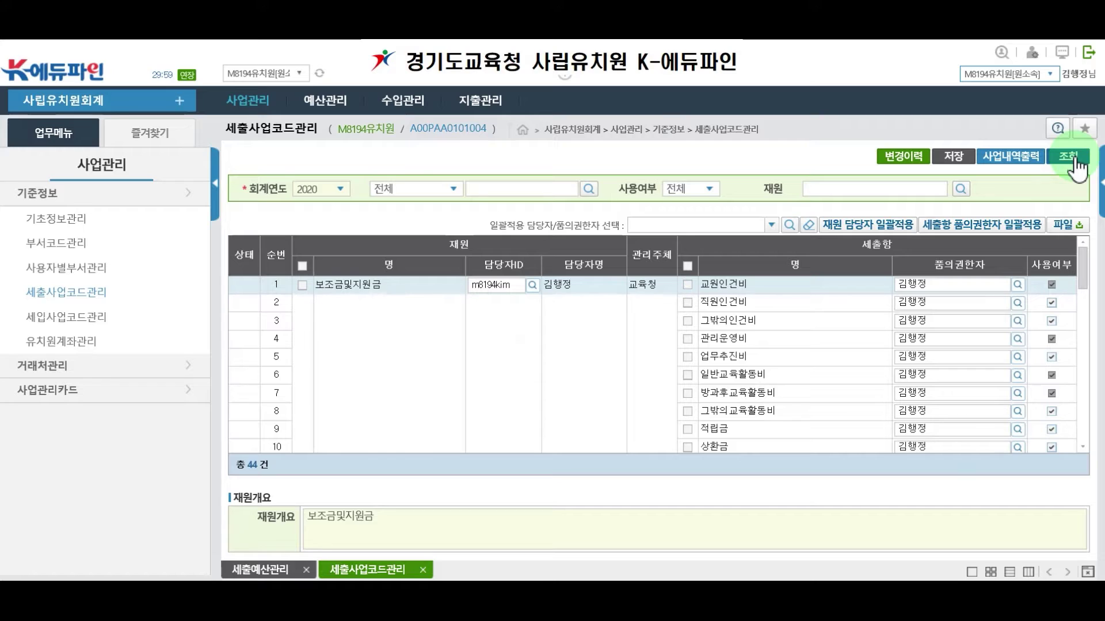
- Assign the 행정실장 user as the manager of the 반환금 funding source and save the change
{"action": "left_click", "coordinate": [1084, 256]}
{"action": "left_click_drag", "start_coordinate": [1085, 260], "coordinate": [1086, 459]}
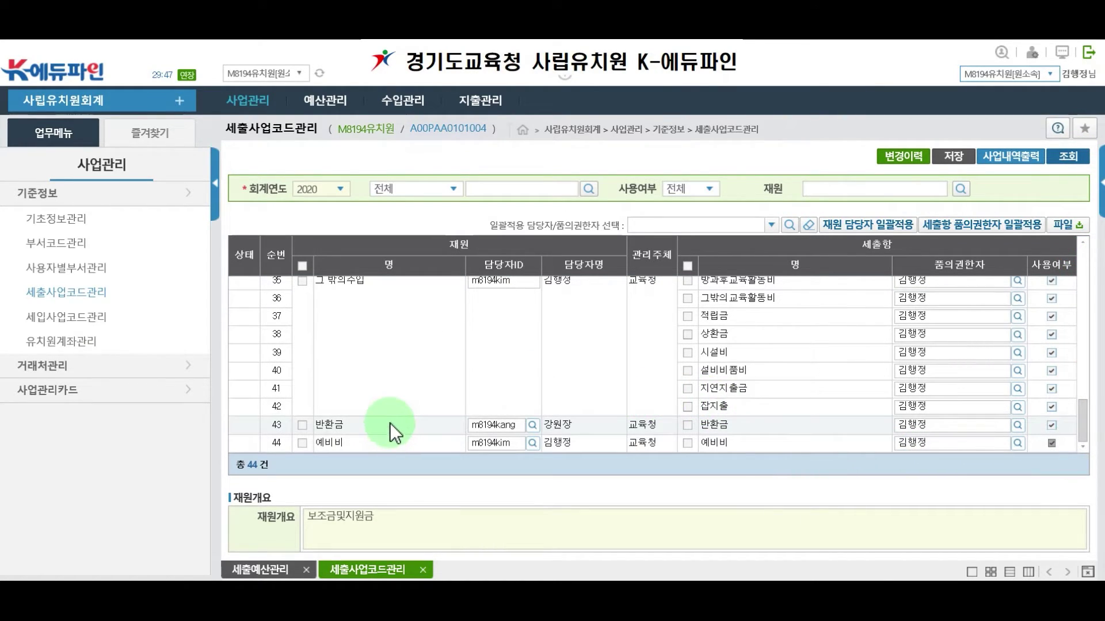
{"action": "left_click", "coordinate": [532, 426]}
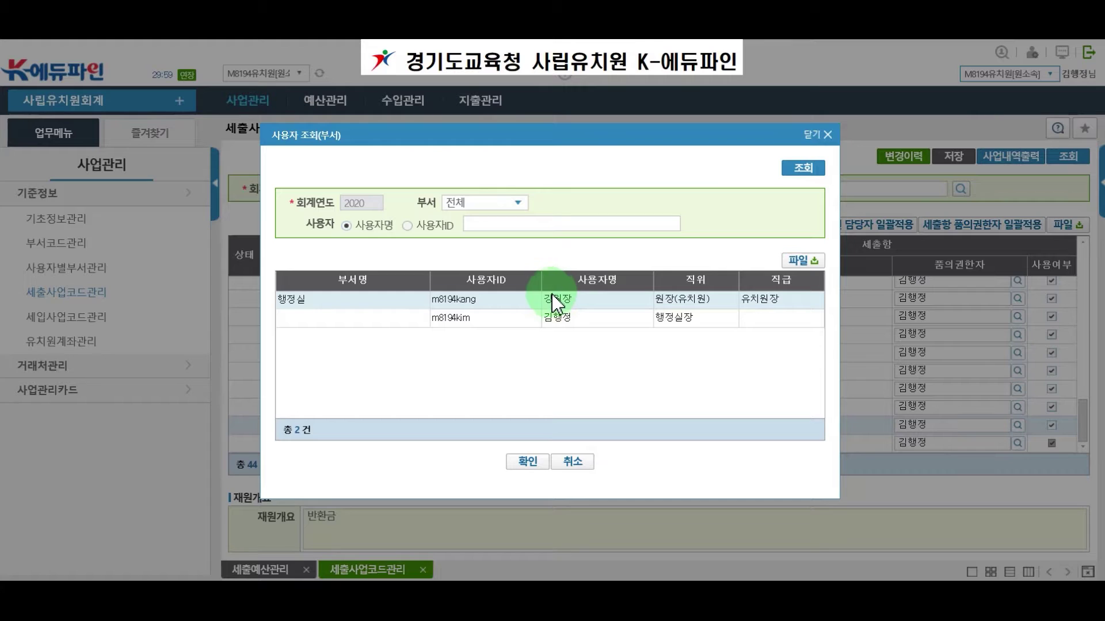
{"action": "left_click", "coordinate": [550, 322]}
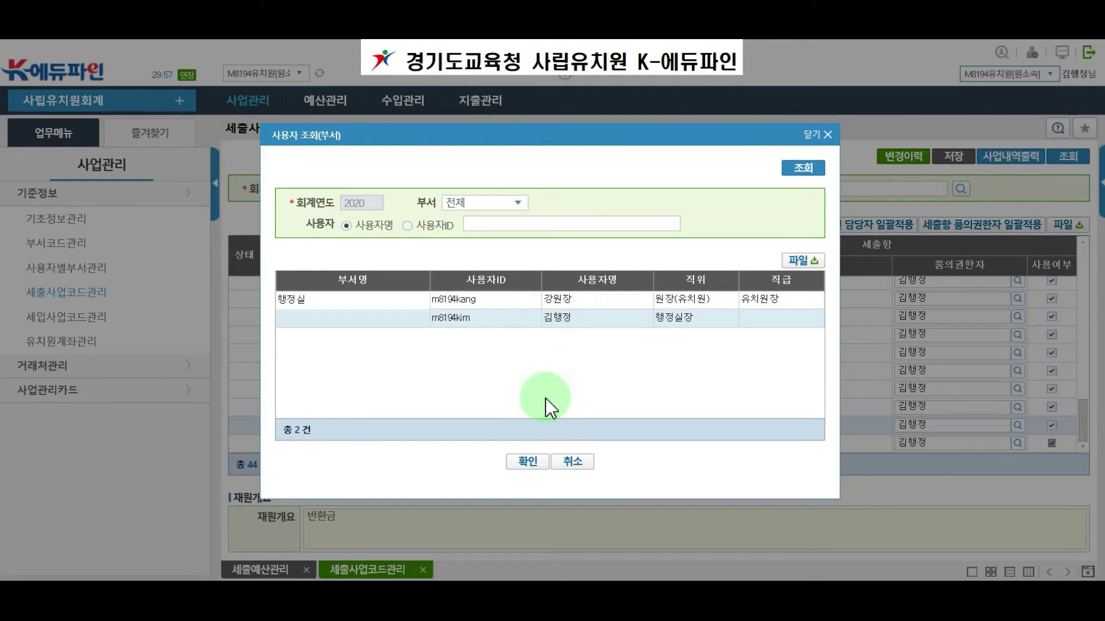
{"action": "left_click", "coordinate": [528, 462]}
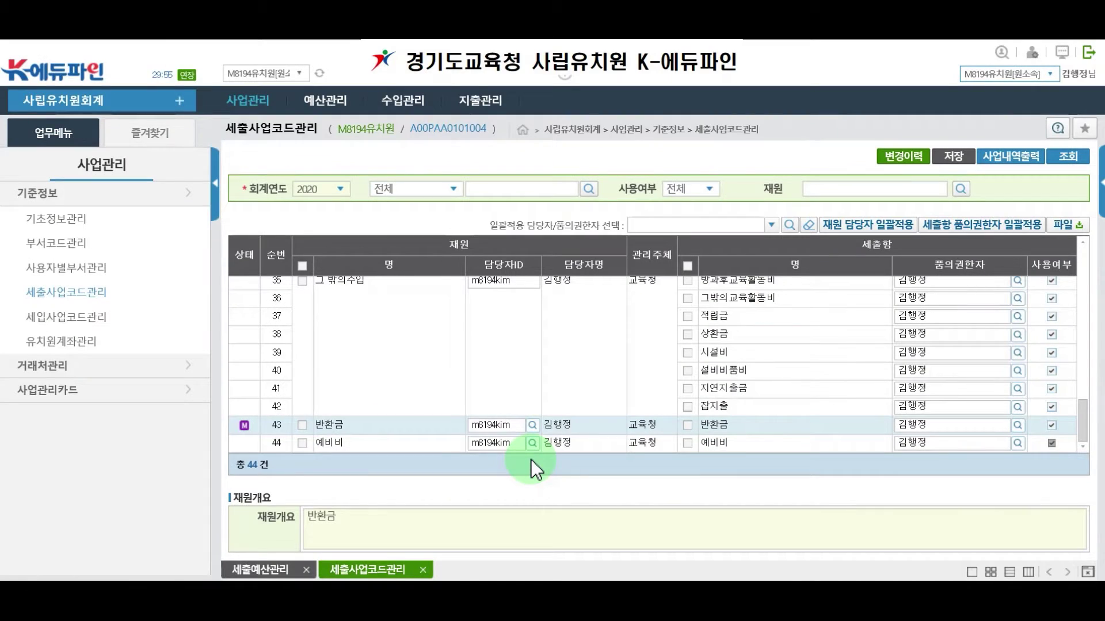
{"action": "left_click", "coordinate": [953, 157]}
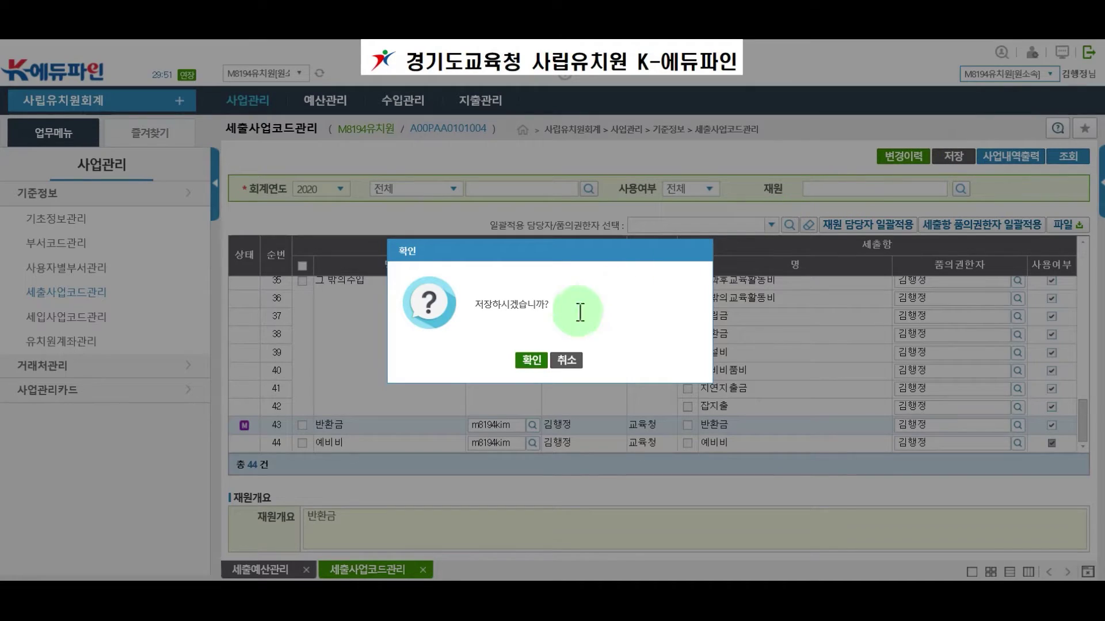
{"action": "left_click", "coordinate": [530, 361]}
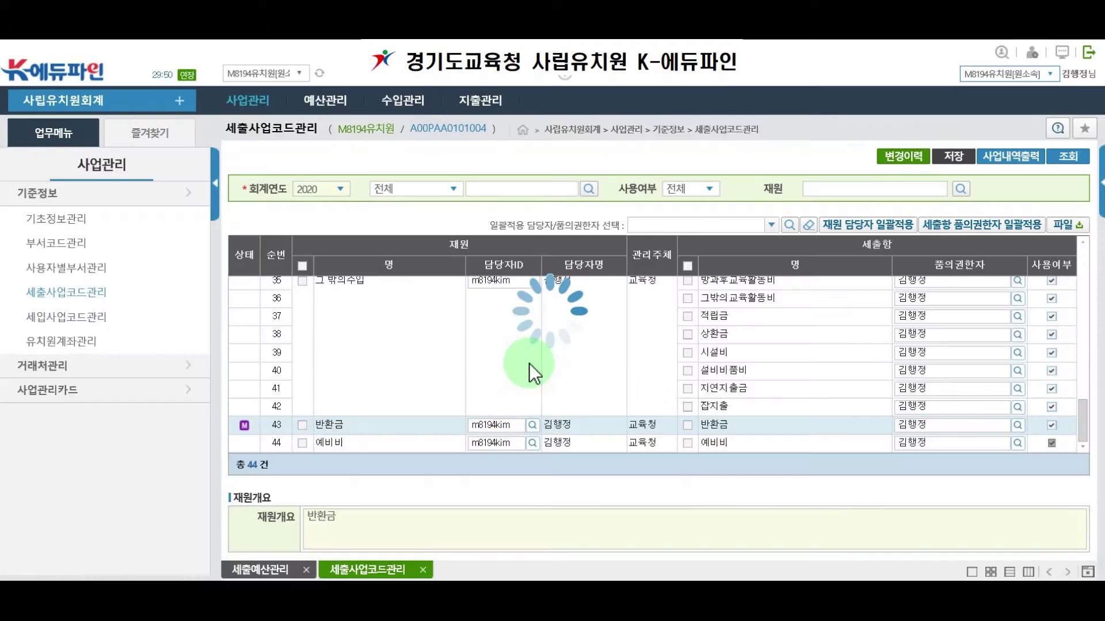
- Return to 세출예산관리 under 예산관리 and open the expenditure budget details of the 반환금 funding source
{"action": "left_click", "coordinate": [547, 364]}
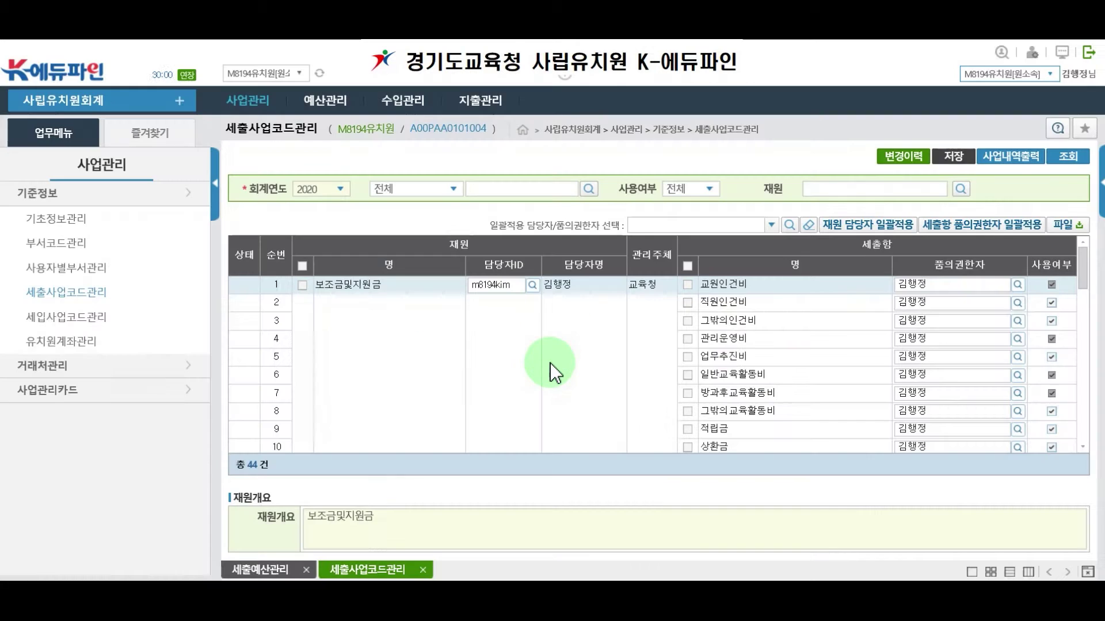
{"action": "left_click", "coordinate": [325, 101]}
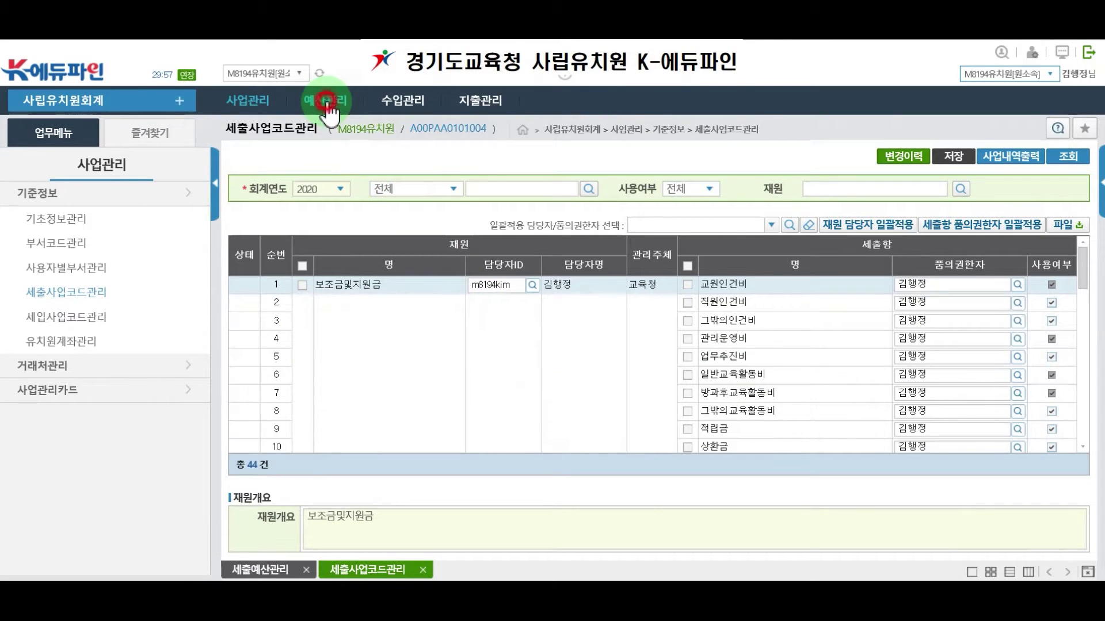
{"action": "left_click", "coordinate": [463, 199]}
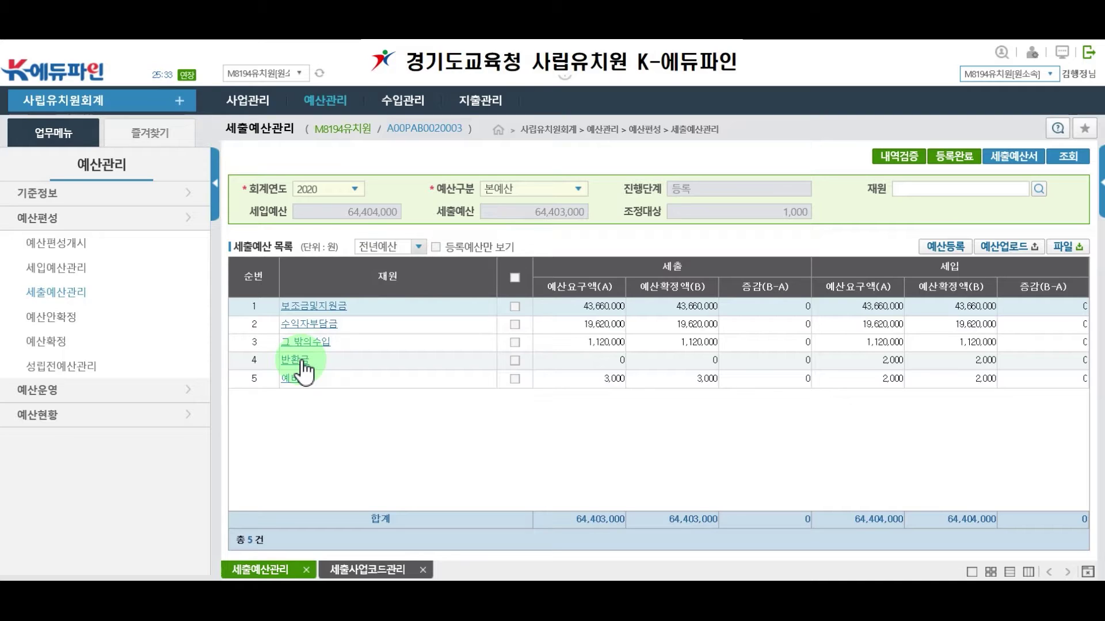
{"action": "left_click", "coordinate": [295, 360]}
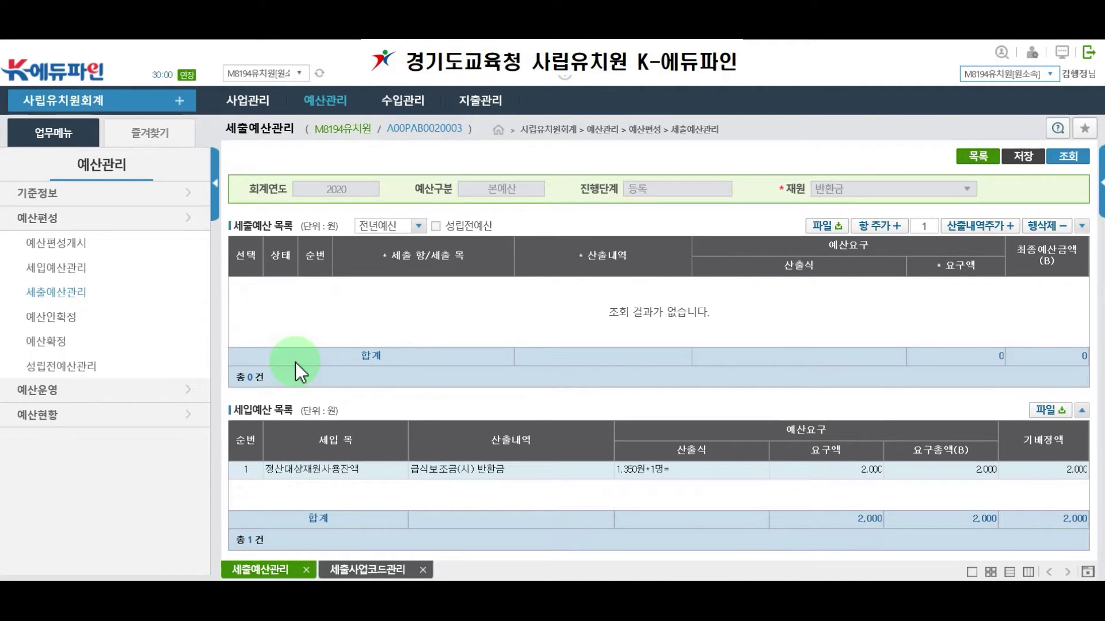
- Add a new expenditure item row to the 반환금 budget and set its 세출 항 to 반환금
{"action": "left_click", "coordinate": [886, 238]}
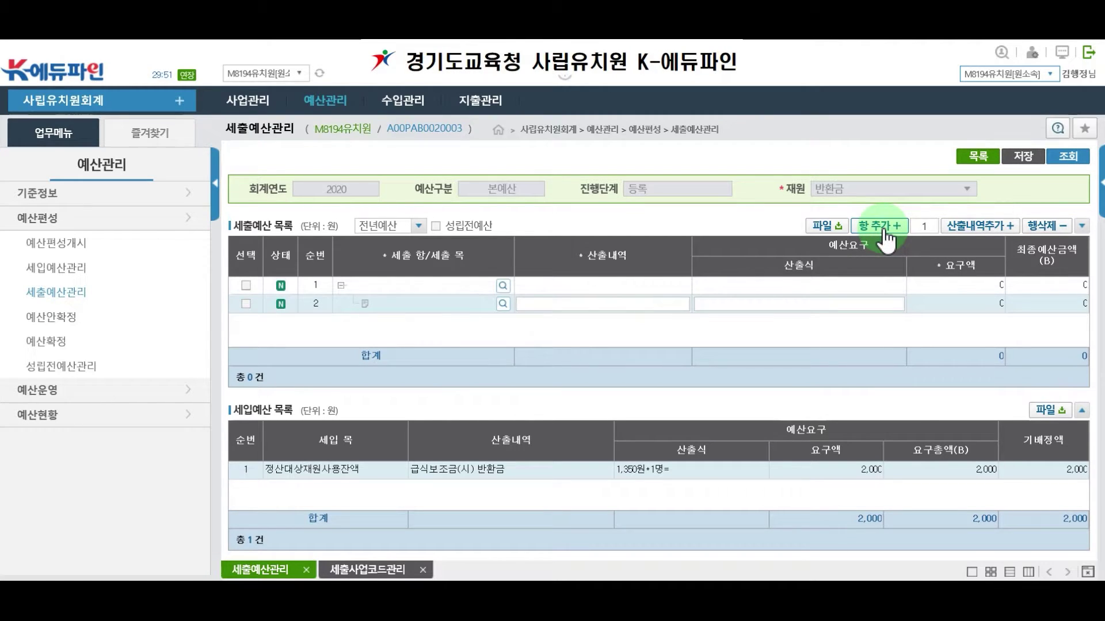
{"action": "left_click", "coordinate": [279, 290]}
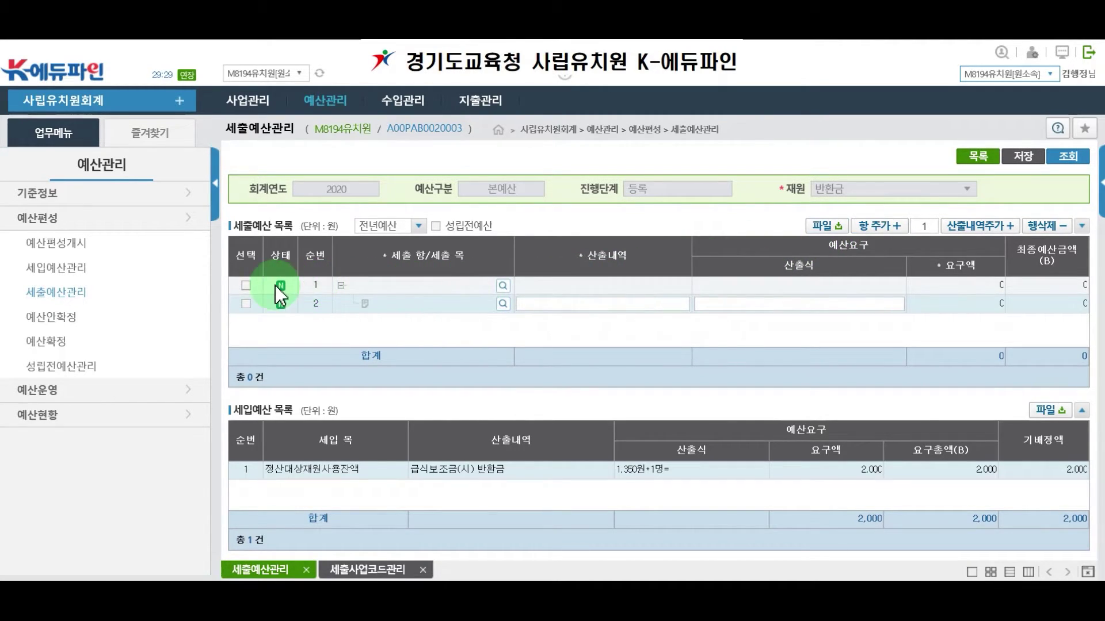
{"action": "left_click", "coordinate": [580, 311]}
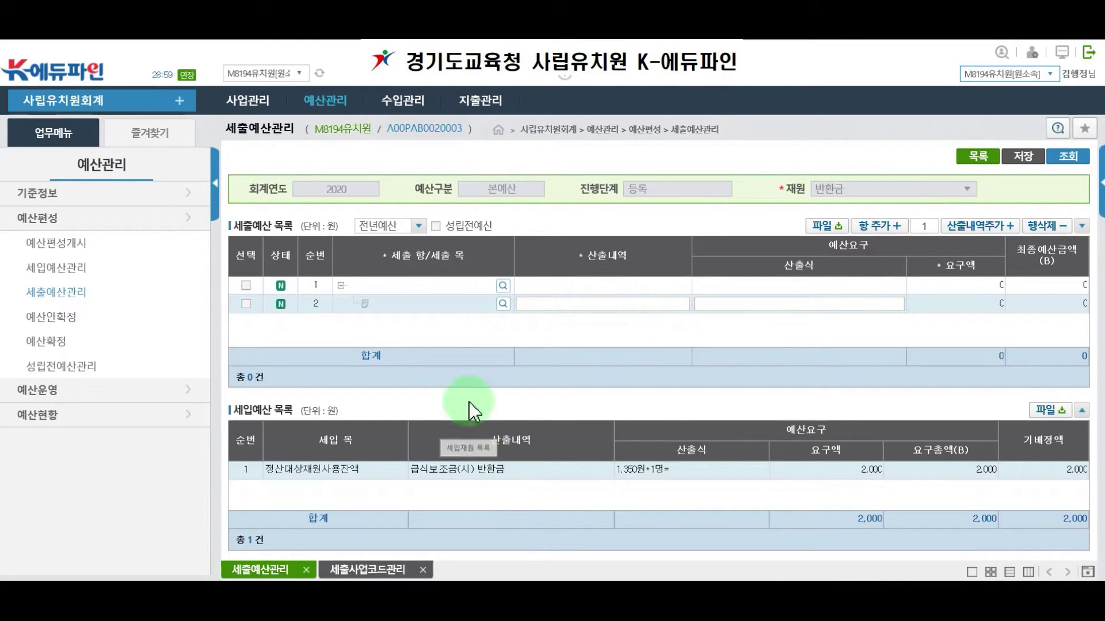
{"action": "left_click", "coordinate": [502, 285]}
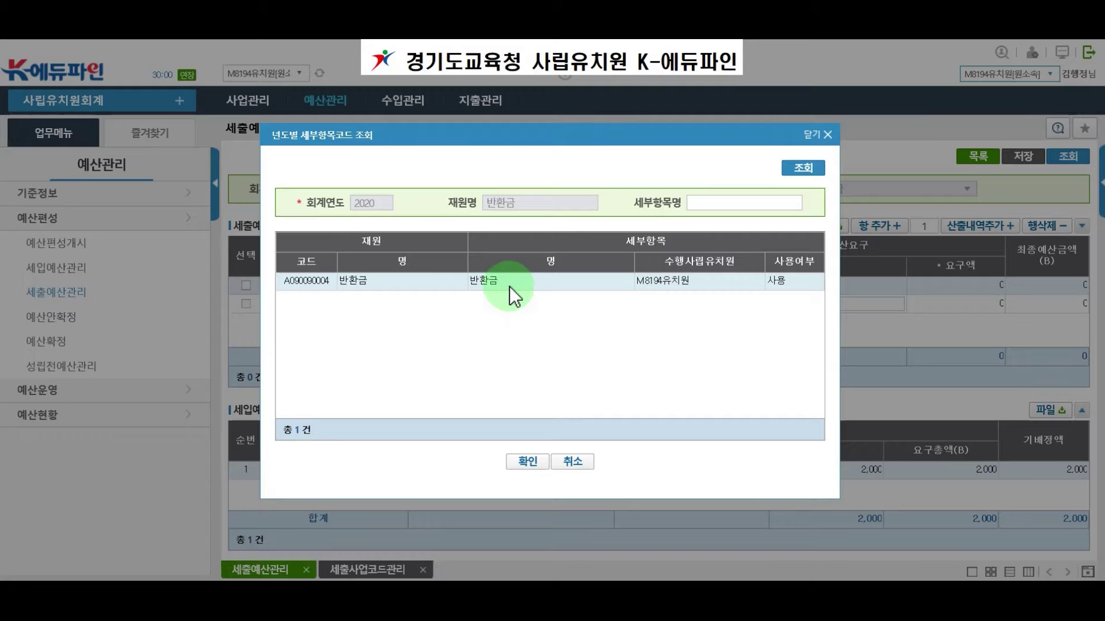
{"action": "left_click", "coordinate": [523, 462]}
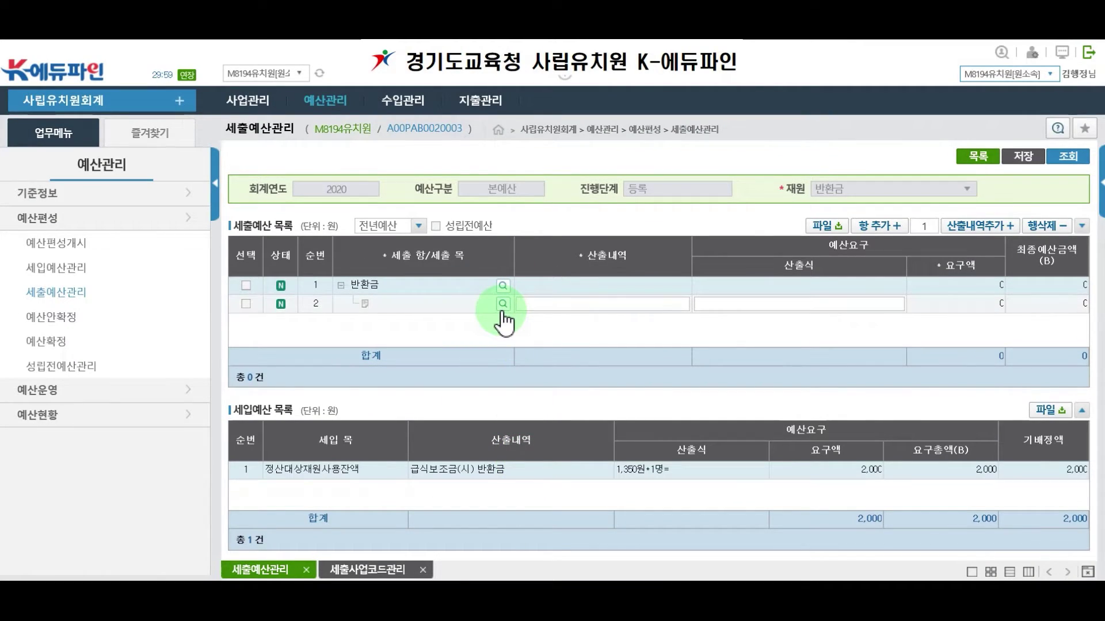
- Set the 세출 목 of the new sub-row to 보조금반환금 (K1001)
{"action": "left_click", "coordinate": [503, 303]}
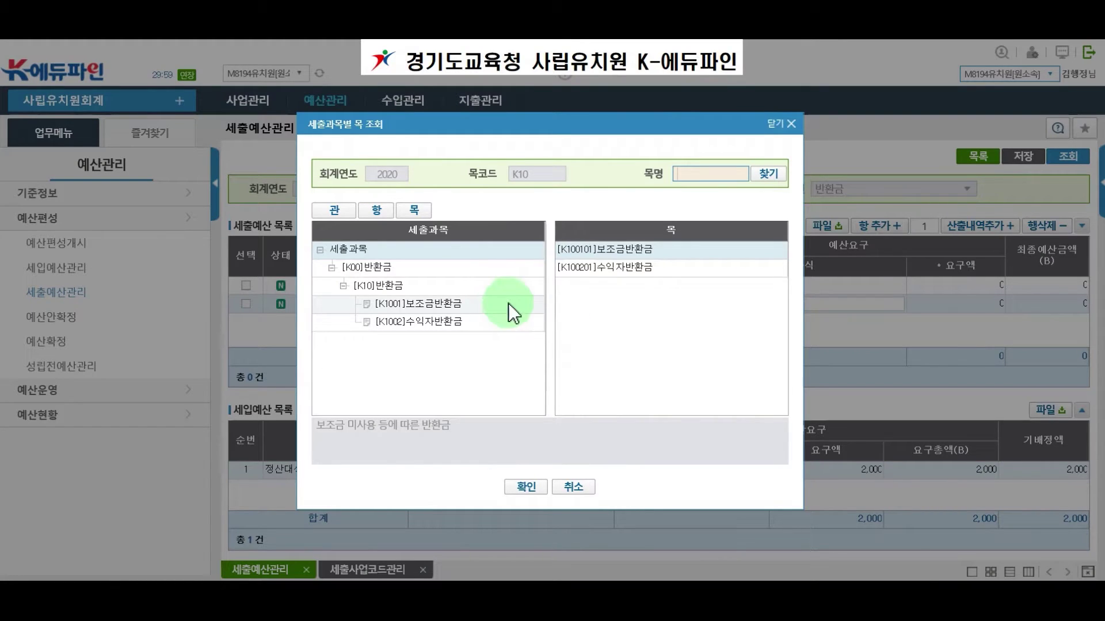
{"action": "left_click", "coordinate": [423, 311]}
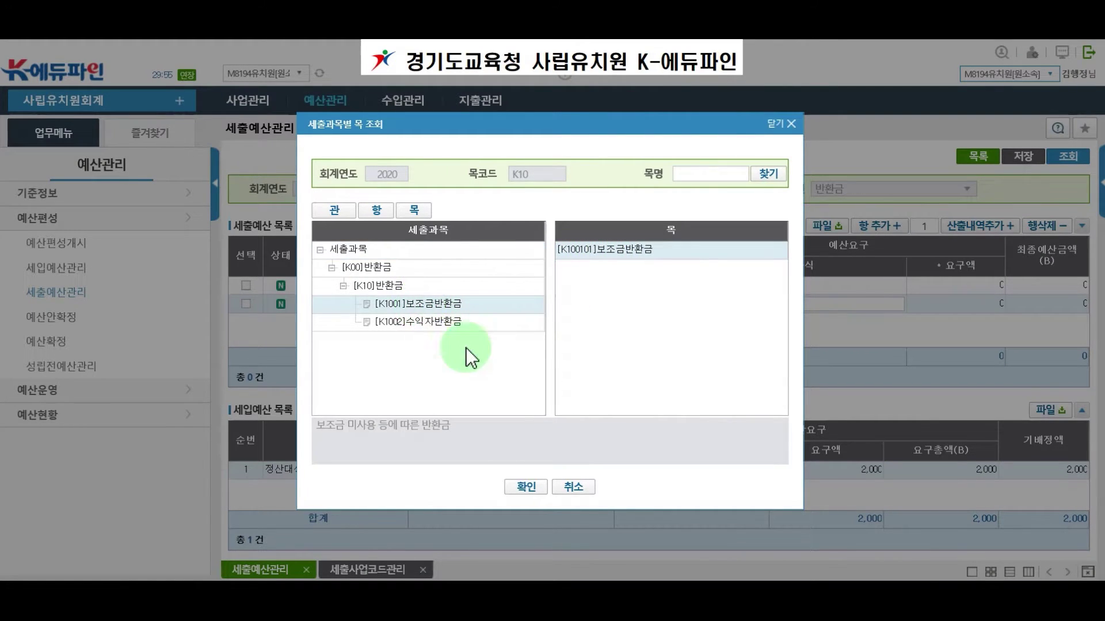
{"action": "left_click", "coordinate": [526, 489]}
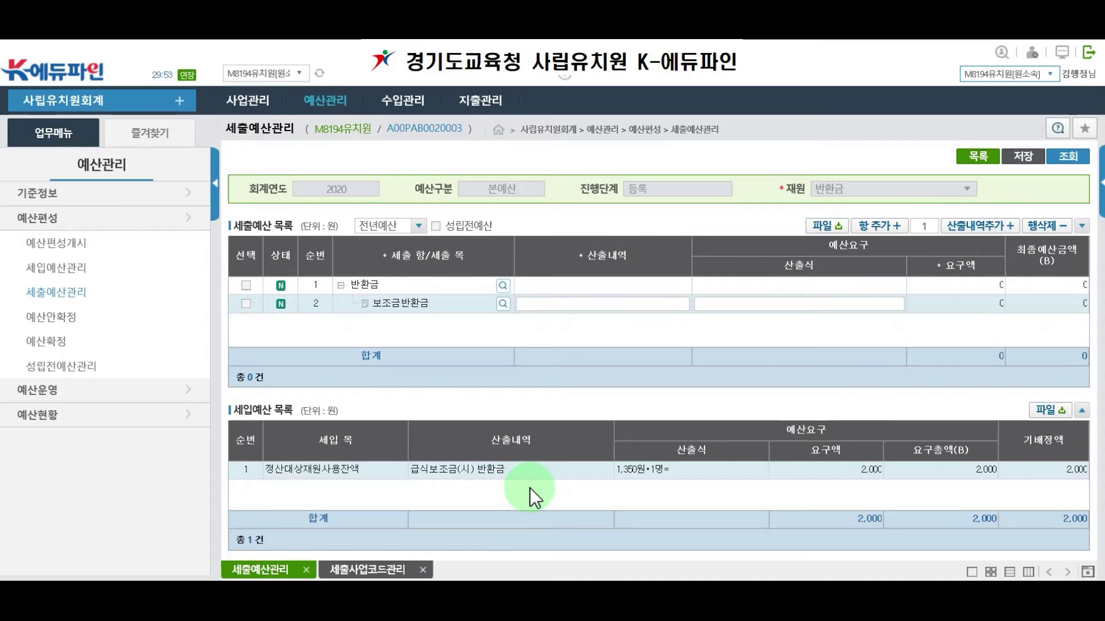
- Enter 급식보조금(시)반환금 as the 산출내역 of the 보조금반환금 row
{"action": "left_click", "coordinate": [543, 304]}
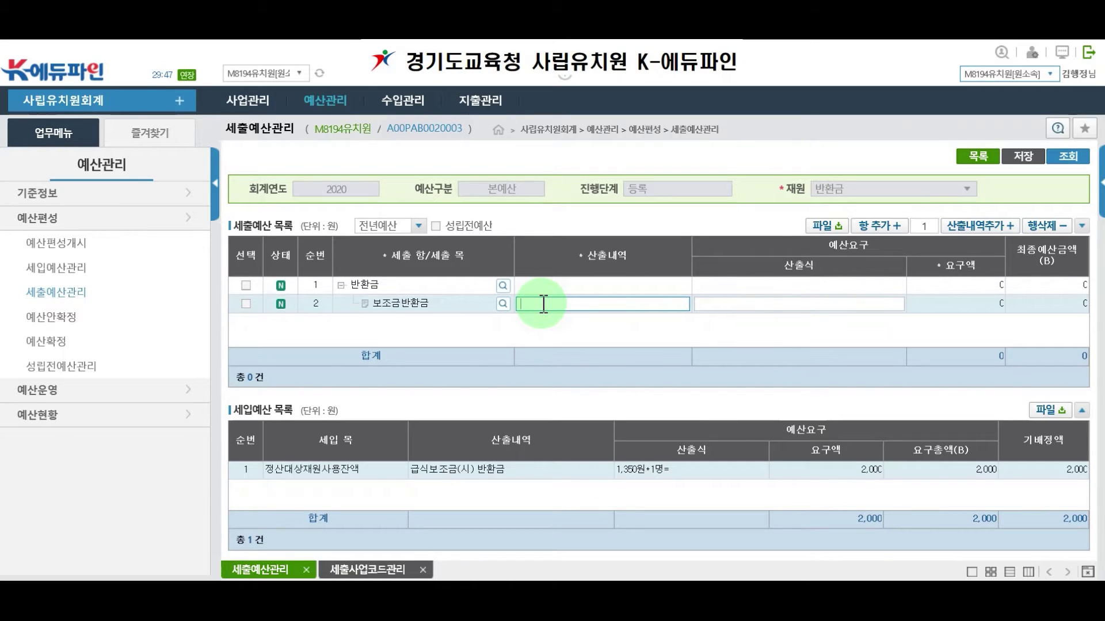
{"action": "type", "text": "ㄱ"}
{"action": "type", "text": "식"}
{"action": "type", "text": "보조금(시)반환금"}
- Enter 1350원*1명= as the 산출식 of the 보조금반환금 row and apply the calculation
{"action": "left_click", "coordinate": [728, 301]}
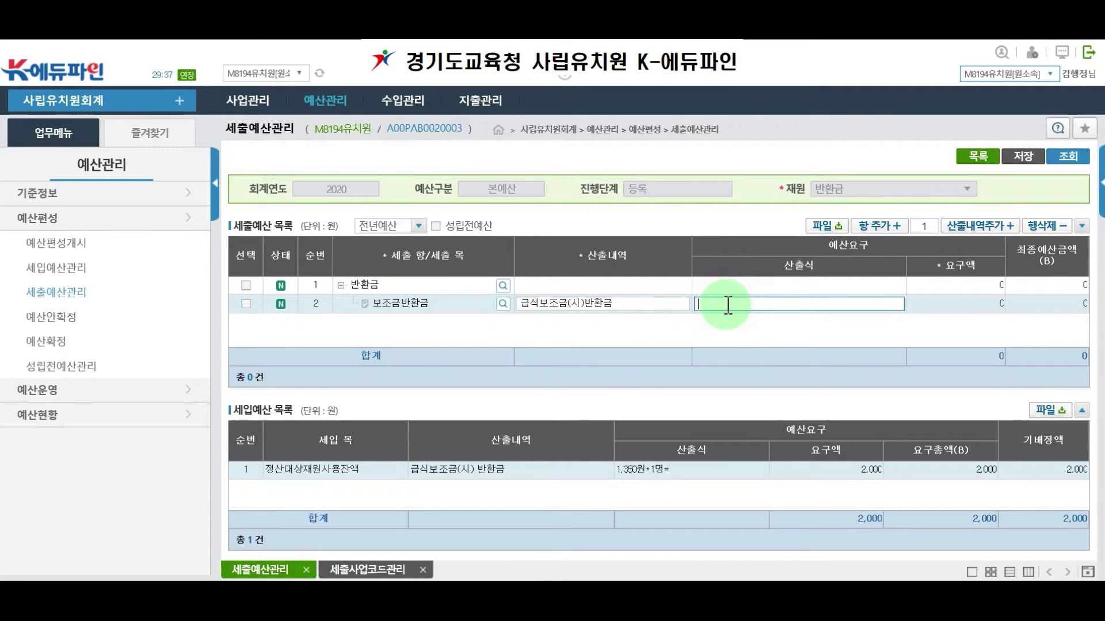
{"action": "type", "text": "1350원"}
{"action": "type", "text": "*1며"}
{"action": "type", "text": "="}
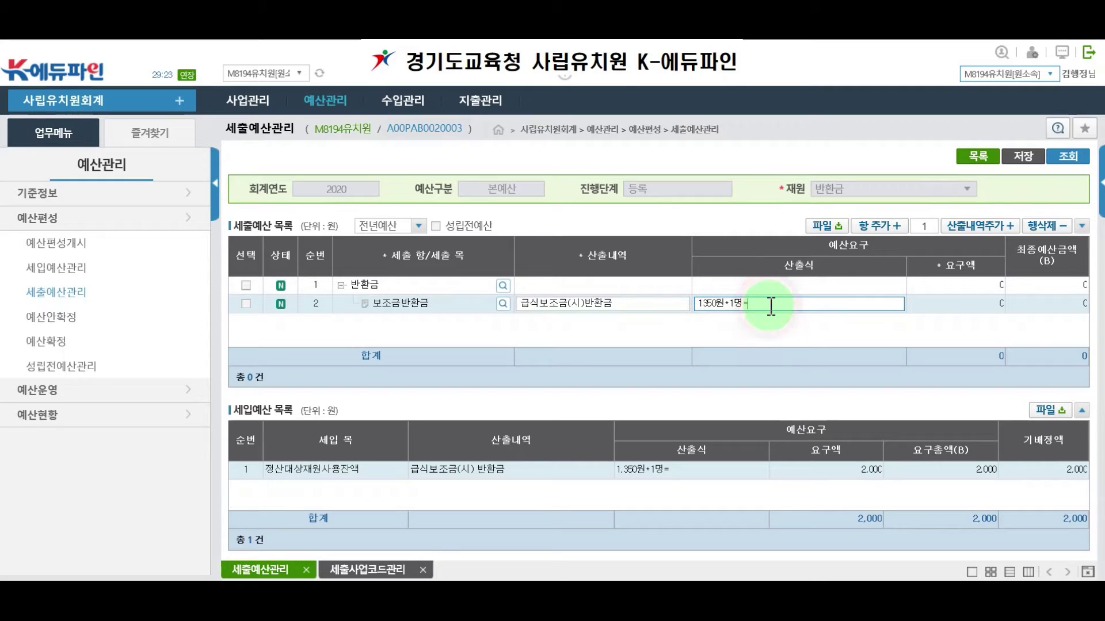
{"action": "key", "text": "Return"}
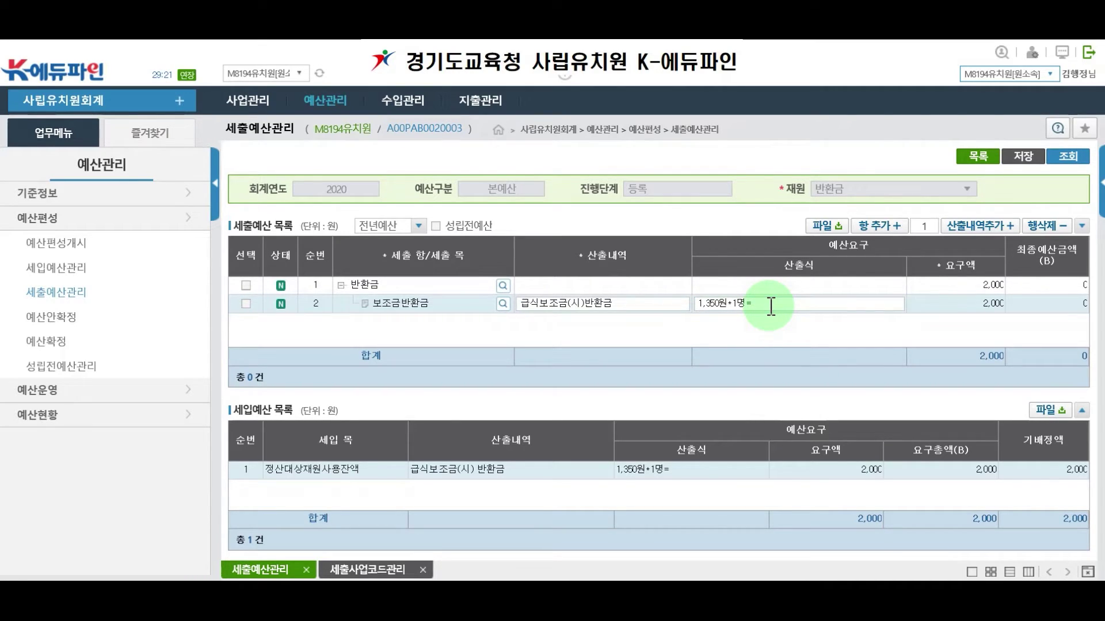
{"action": "left_click", "coordinate": [719, 310]}
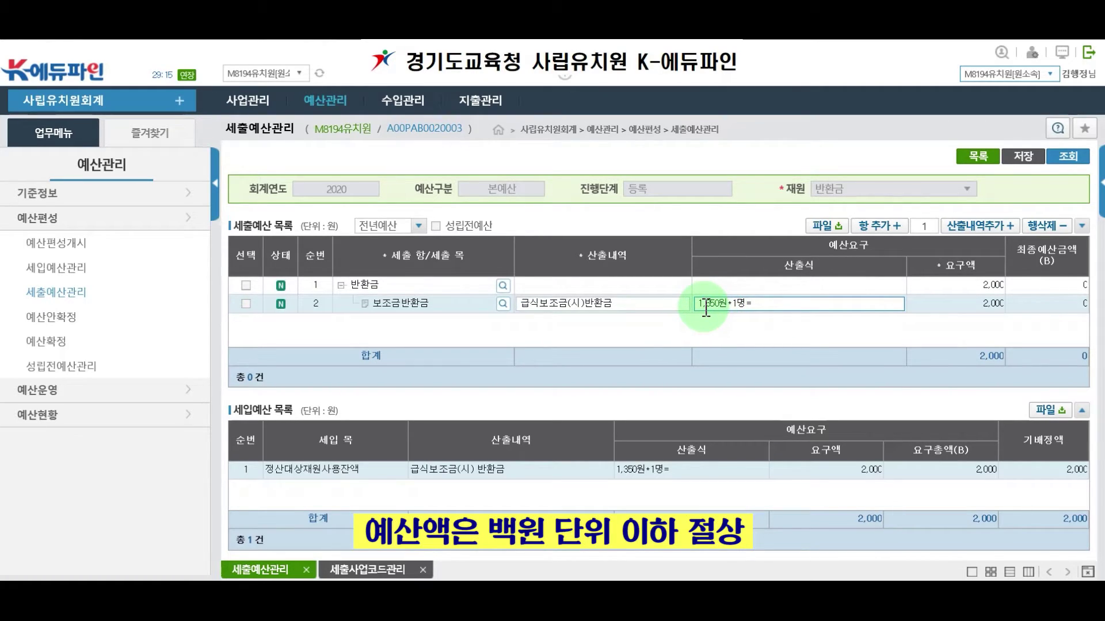
{"action": "left_click", "coordinate": [971, 311]}
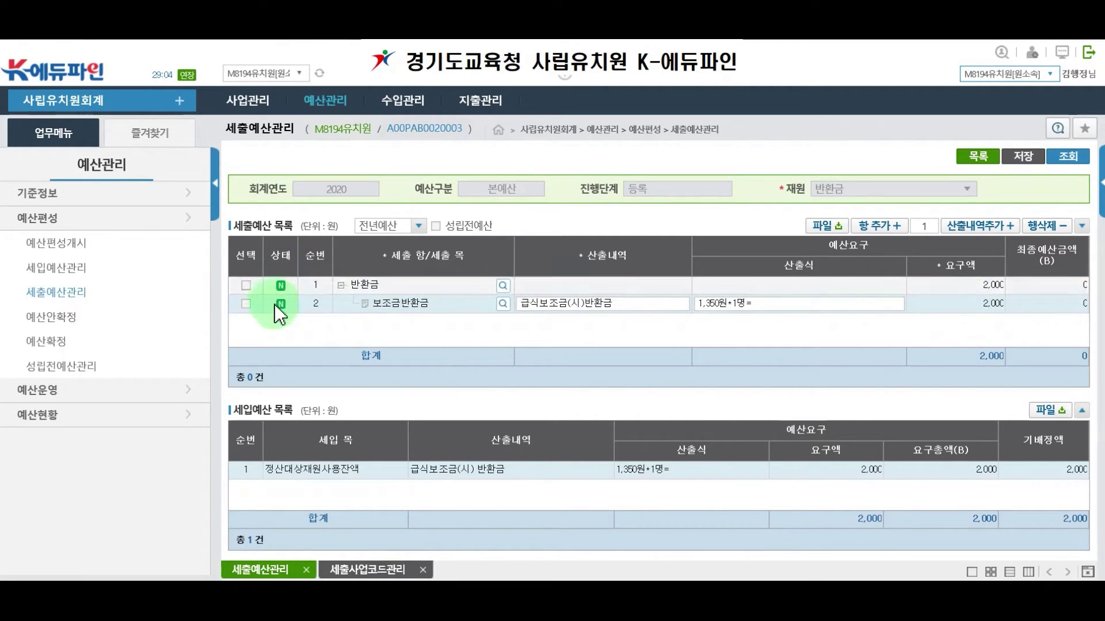
- Save the 반환금 expenditure budget and return to the list of funding sources
{"action": "left_click", "coordinate": [1025, 155]}
{"action": "left_click", "coordinate": [531, 360]}
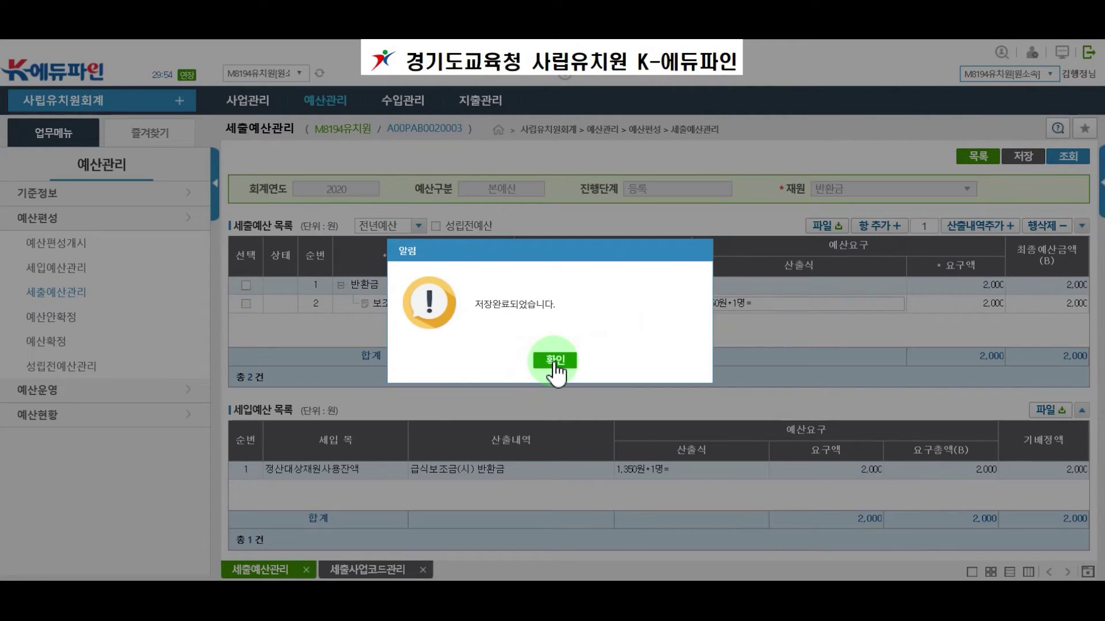
{"action": "left_click", "coordinate": [554, 362]}
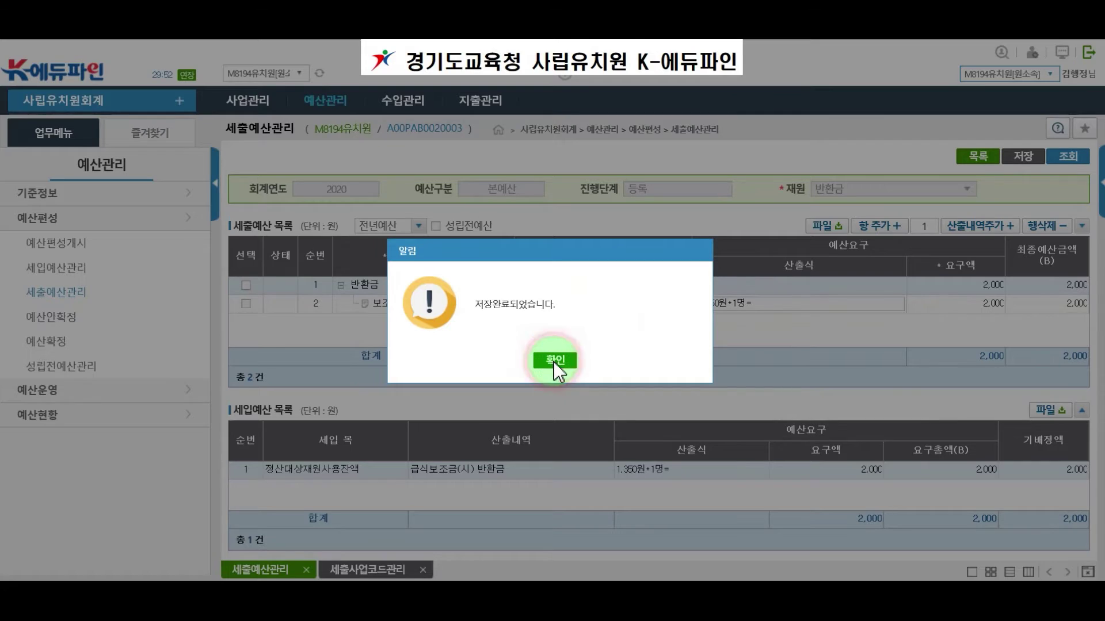
{"action": "left_click", "coordinate": [989, 156]}
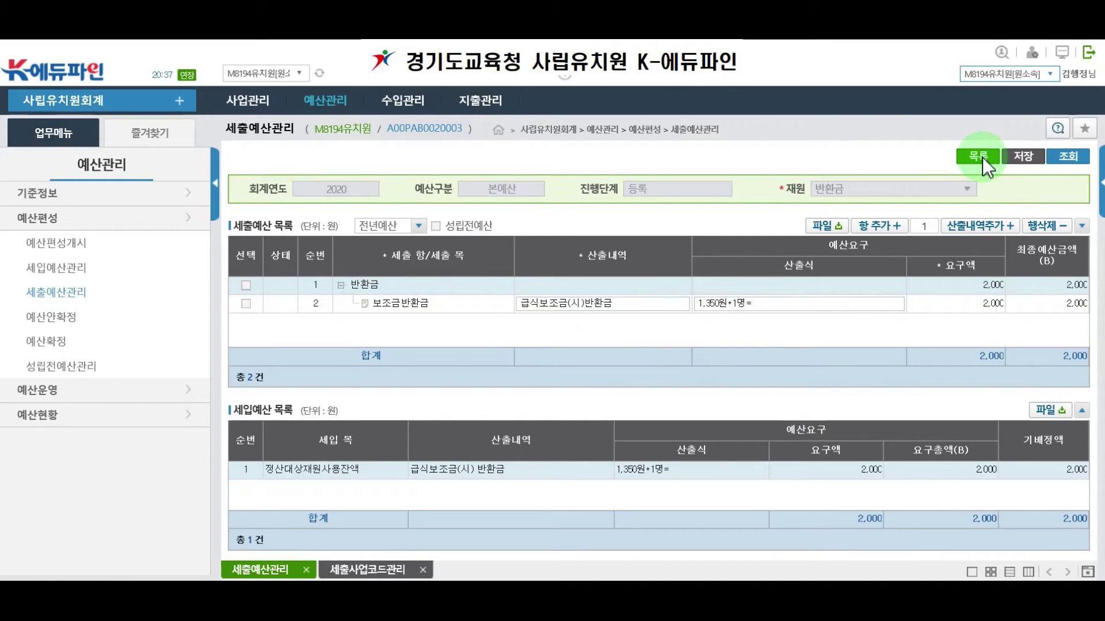
{"action": "left_click", "coordinate": [981, 156]}
{"action": "left_click", "coordinate": [562, 310]}
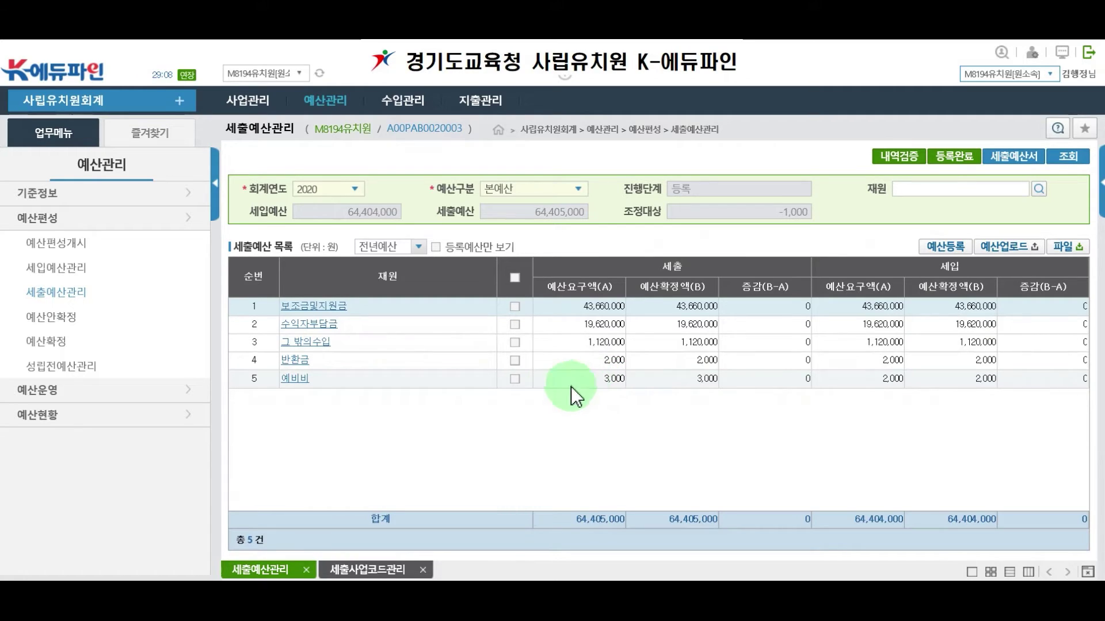
- Open the 예비비 funding source and set the amount in its 산출식 to 1050원, keeping *1식=
{"action": "left_click", "coordinate": [299, 381]}
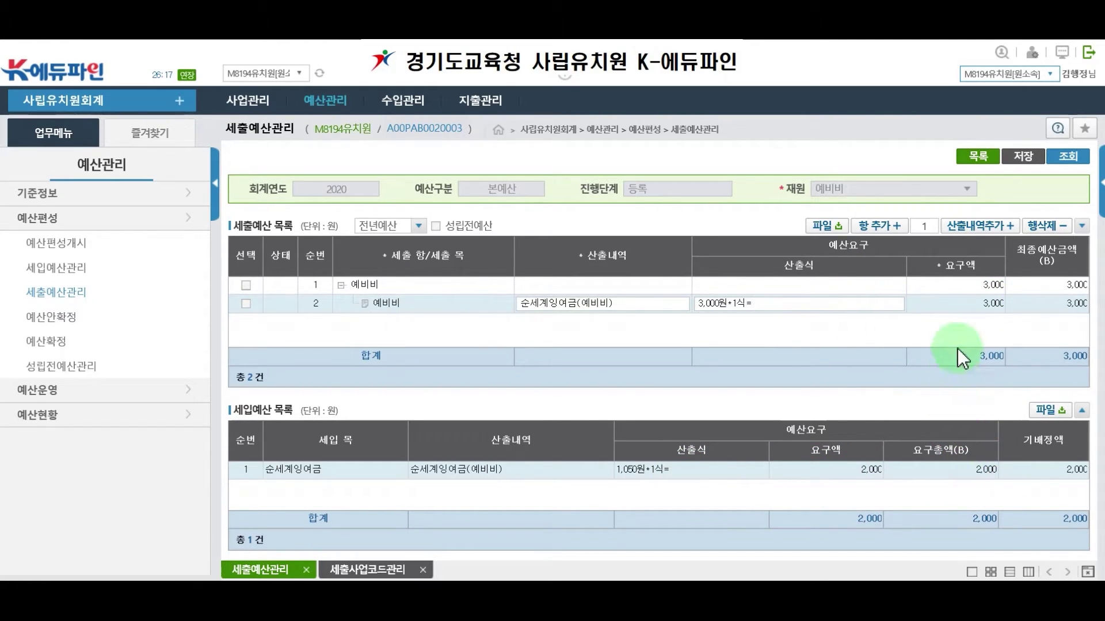
{"action": "left_click", "coordinate": [703, 301]}
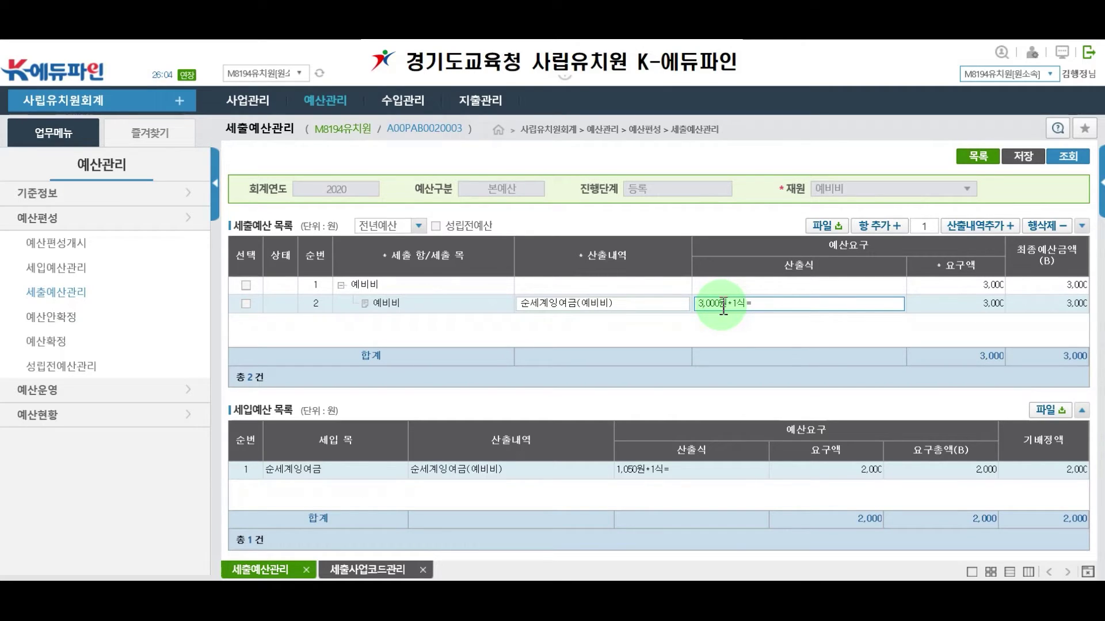
{"action": "left_click_drag", "start_coordinate": [719, 305], "coordinate": [688, 308]}
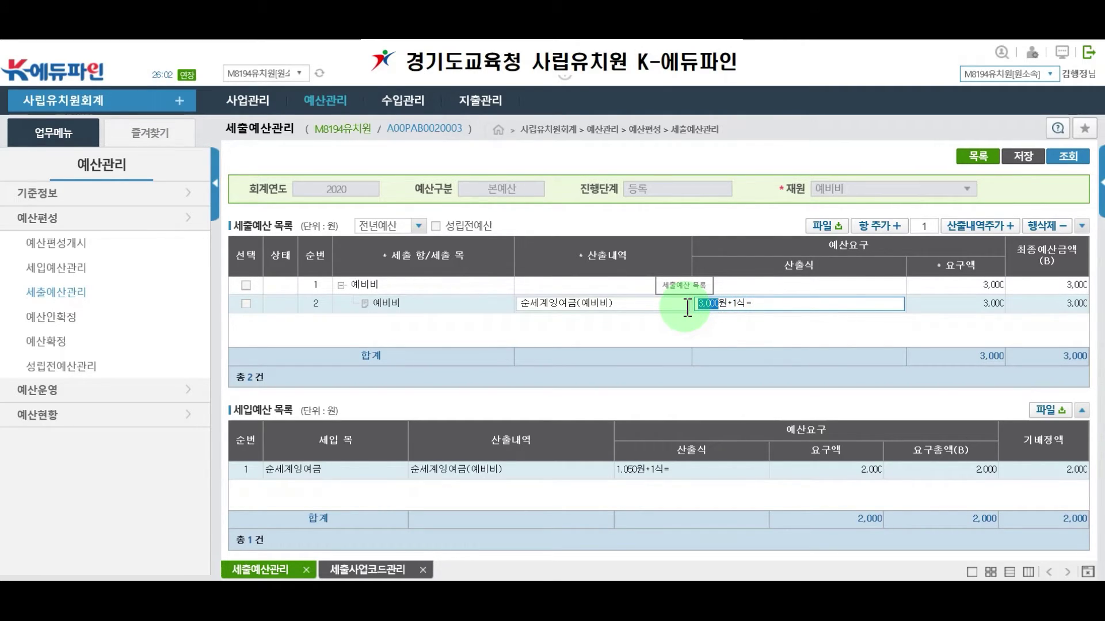
{"action": "type", "text": "1050"}
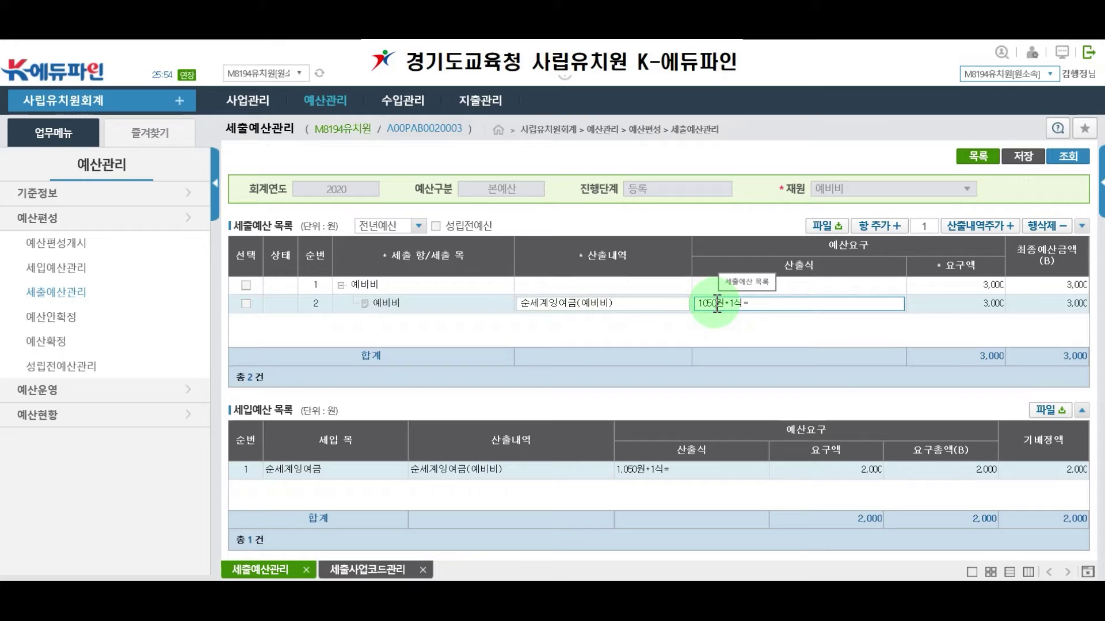
{"action": "key", "text": "Return"}
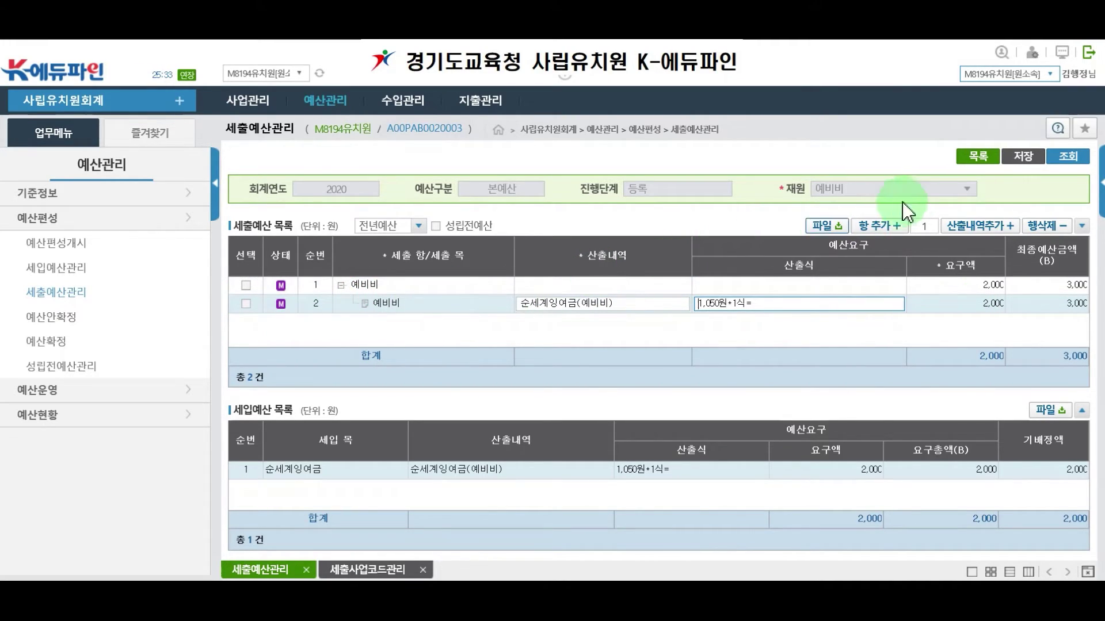
- Save the 예비비 expenditure budget and go back to the funding source list
{"action": "left_click", "coordinate": [1023, 155]}
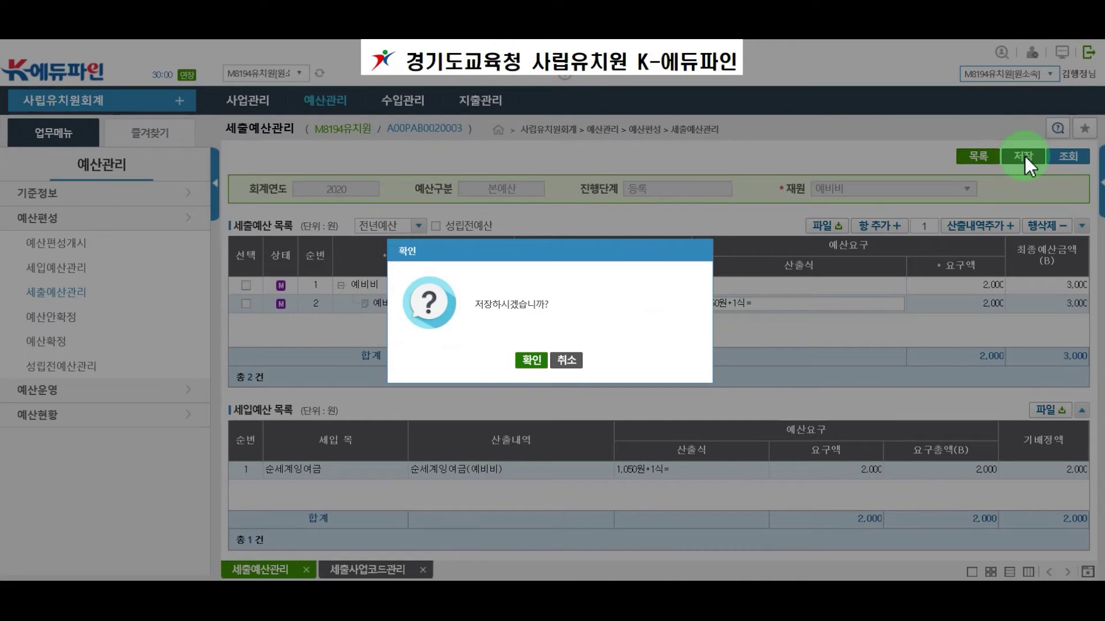
{"action": "left_click", "coordinate": [532, 360]}
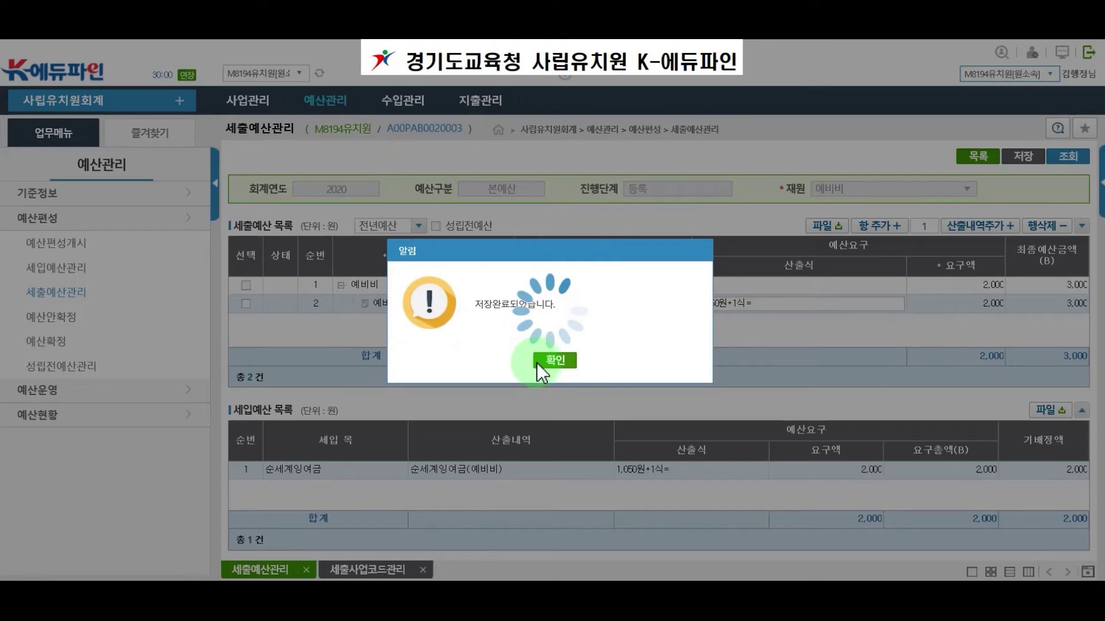
{"action": "left_click", "coordinate": [558, 363]}
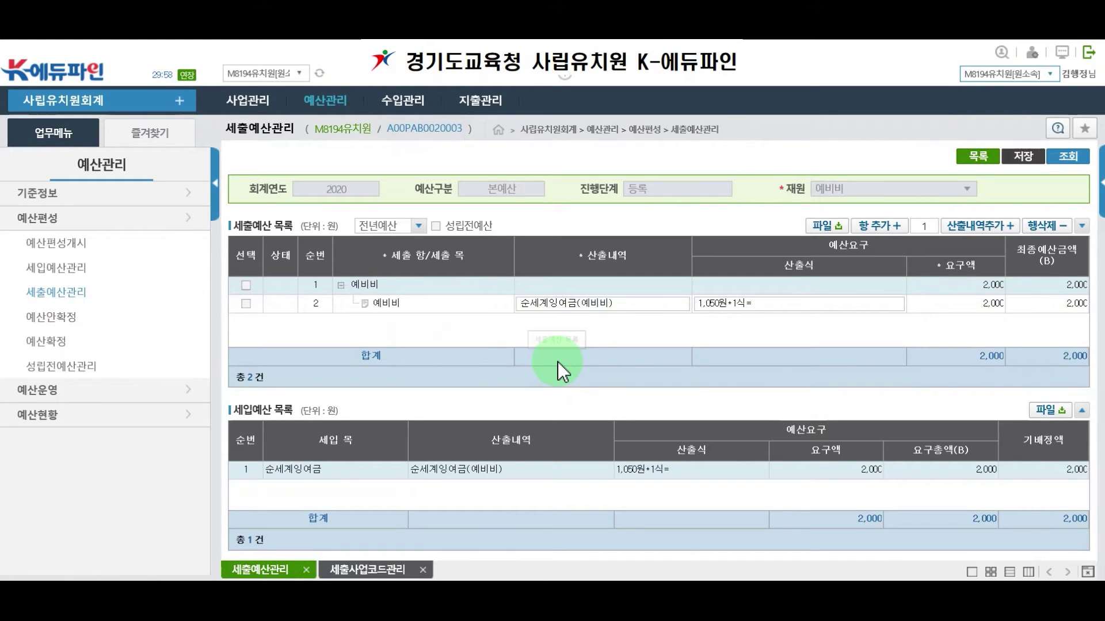
{"action": "left_click", "coordinate": [976, 162]}
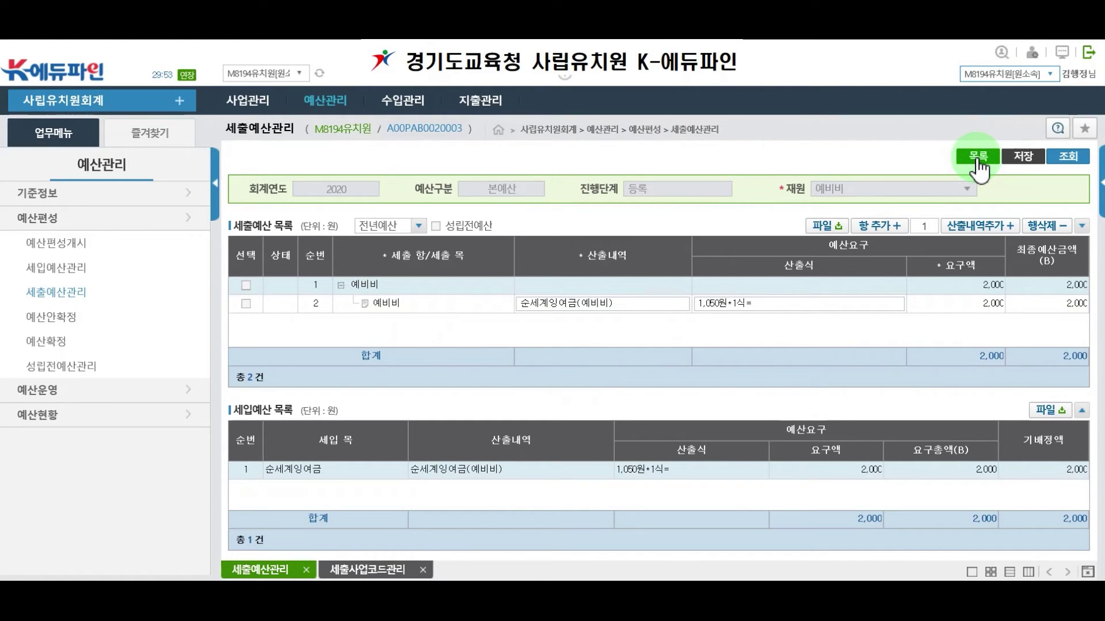
{"action": "left_click", "coordinate": [981, 165]}
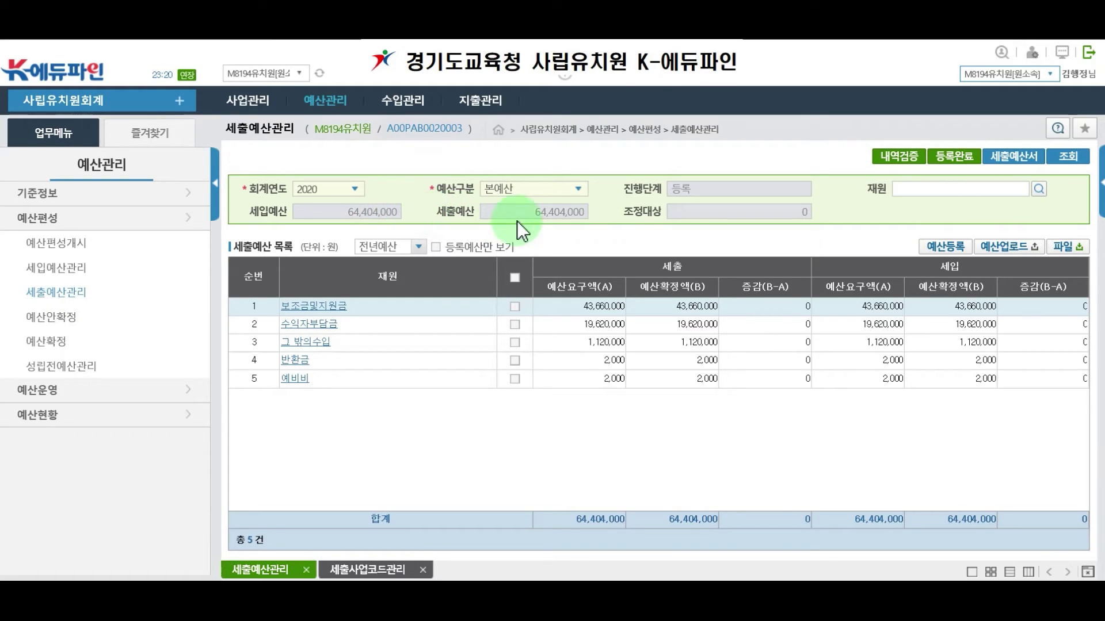
- Run the 내역검증 validation on the 2020 본예산 expenditure budget and mark its registration as complete
{"action": "left_click", "coordinate": [907, 157]}
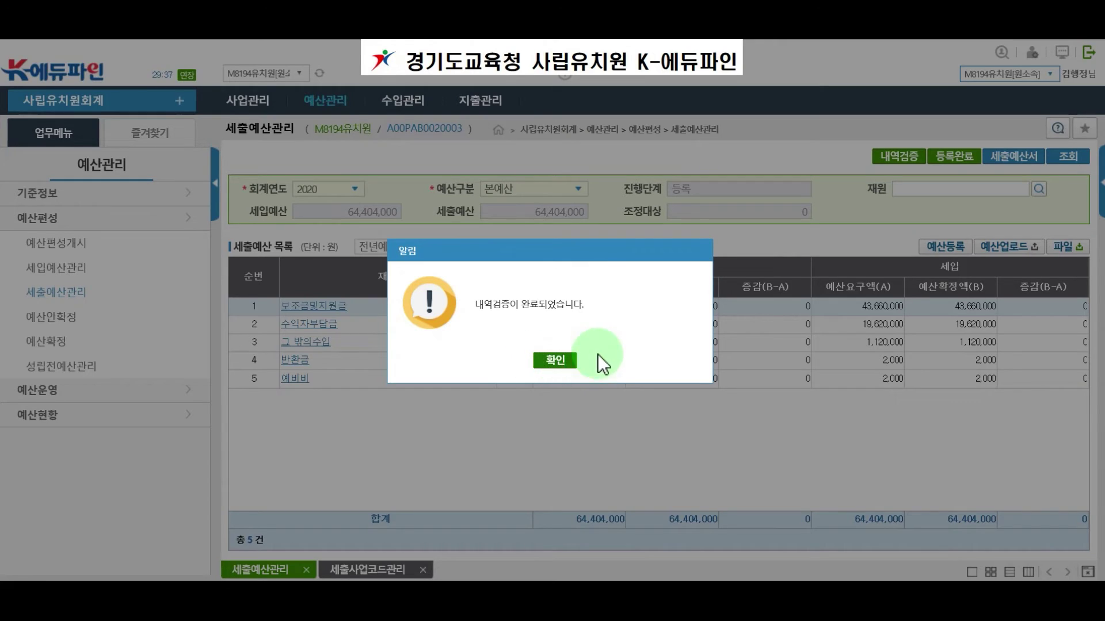
{"action": "left_click", "coordinate": [557, 364]}
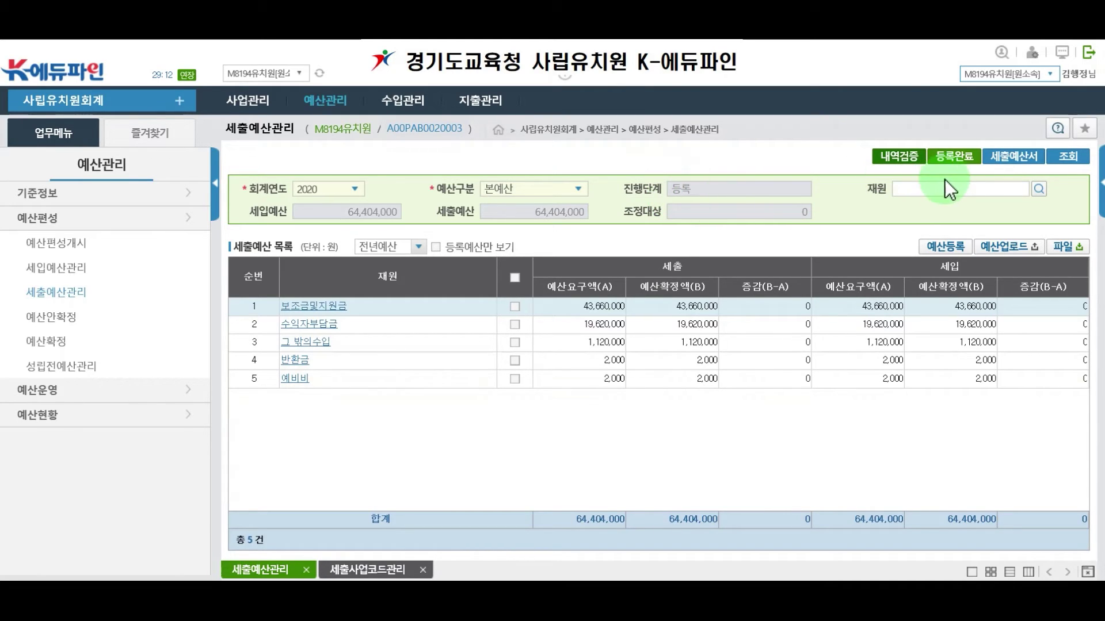
{"action": "left_click", "coordinate": [954, 158]}
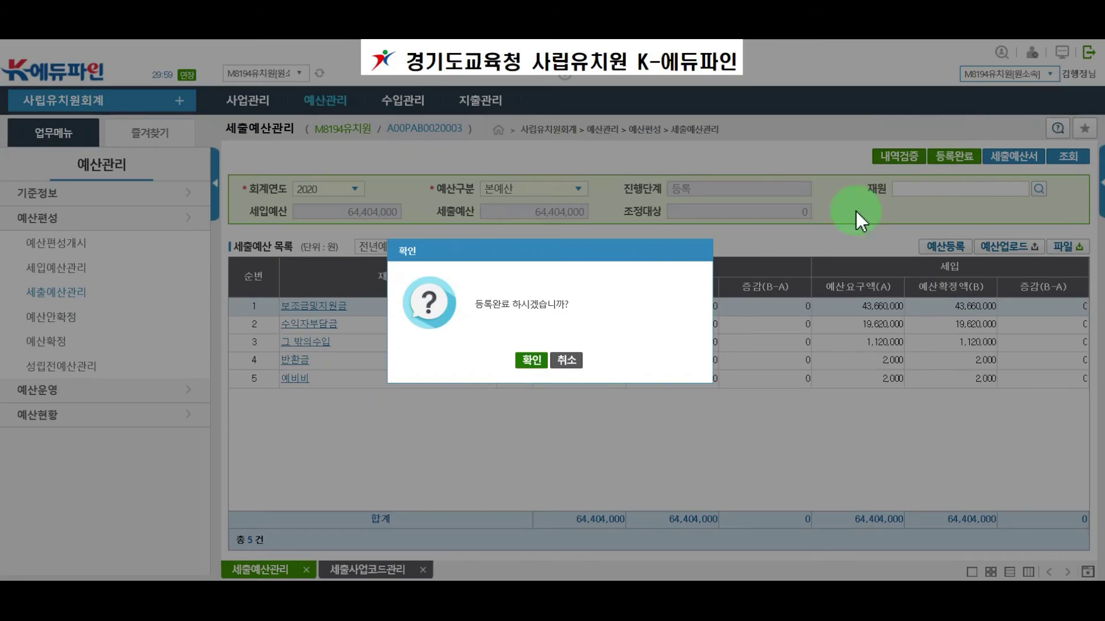
{"action": "left_click", "coordinate": [535, 360]}
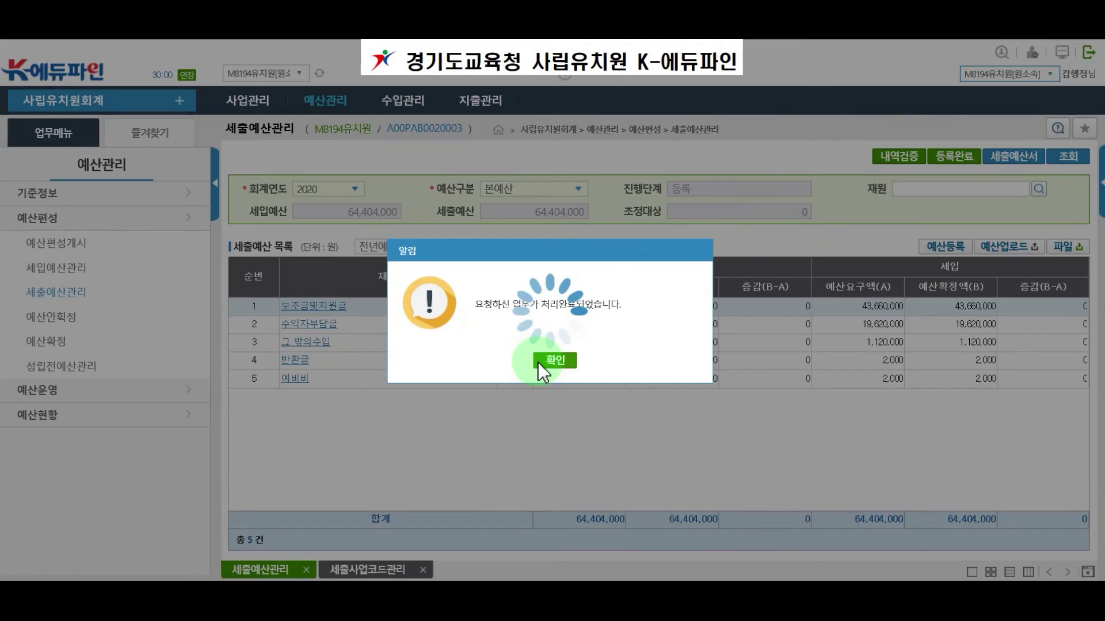
{"action": "left_click", "coordinate": [556, 360]}
{"action": "left_click", "coordinate": [654, 176]}
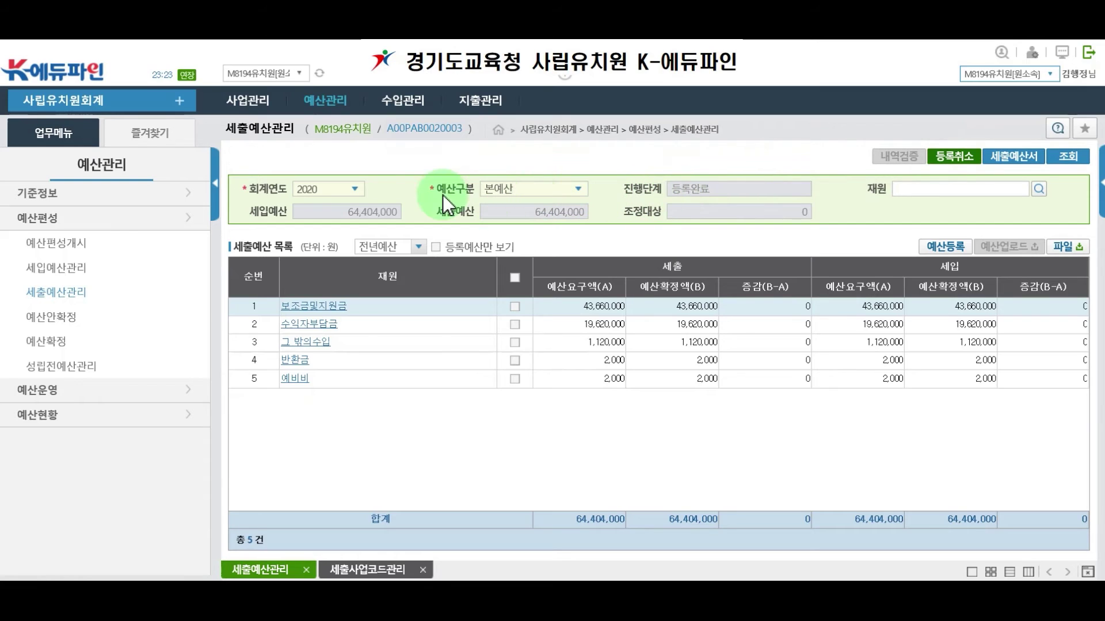
- Open 예산이력관리 under 기준정보 to check the progress stage in the 2020 budget history
{"action": "left_click", "coordinate": [70, 196]}
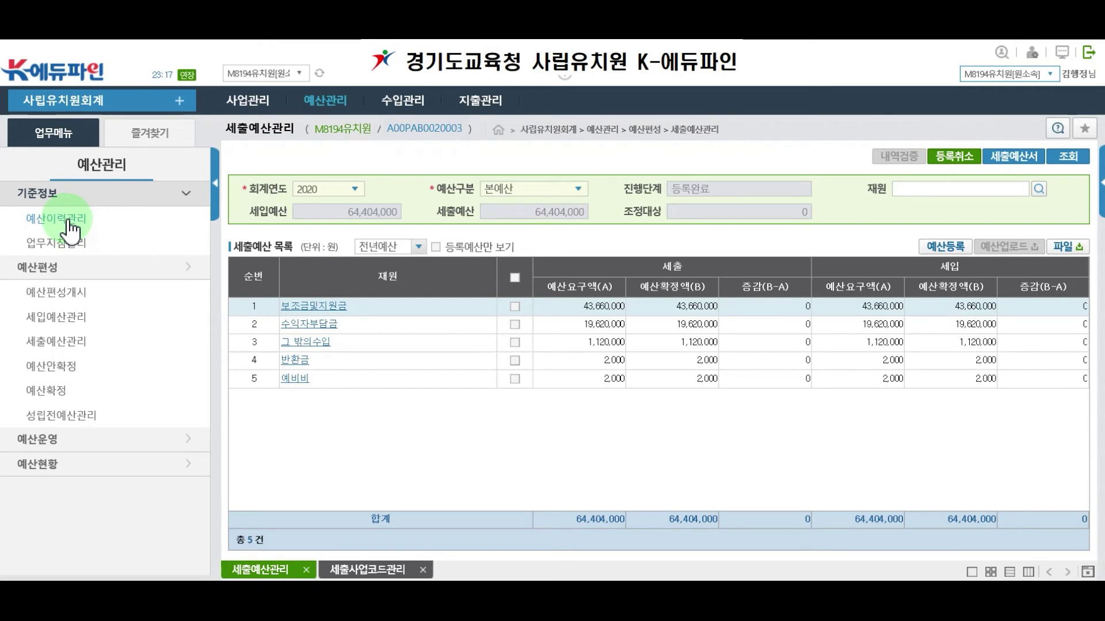
{"action": "left_click", "coordinate": [62, 222]}
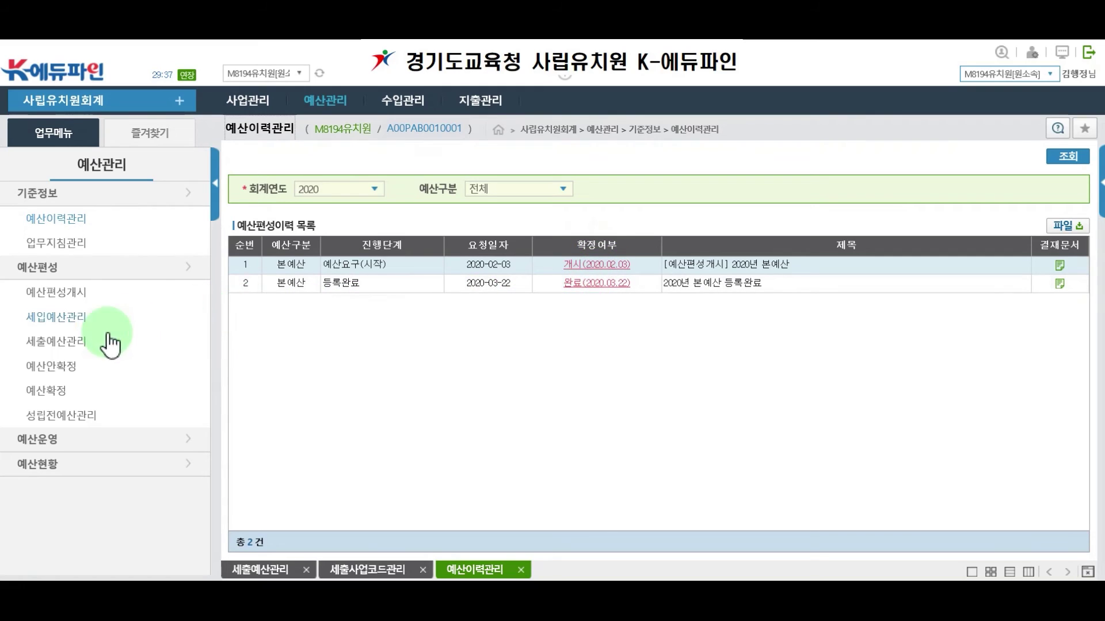
- Return to 세출예산관리 and cancel the completed registration of the 2020 expenditure budget
{"action": "left_click", "coordinate": [55, 345]}
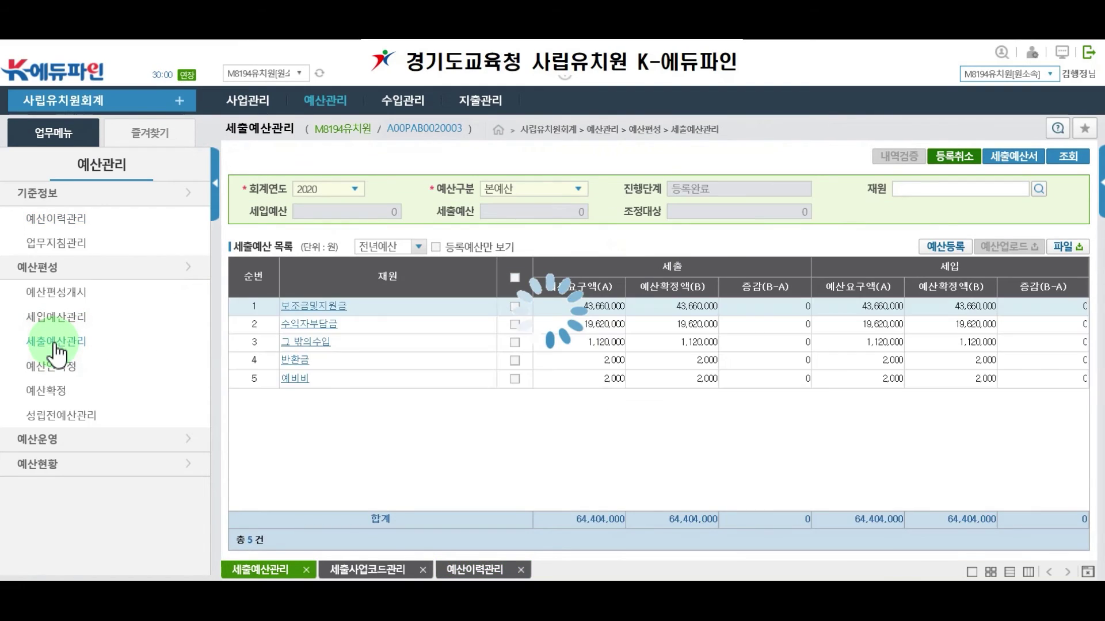
{"action": "left_click", "coordinate": [960, 161]}
{"action": "left_click", "coordinate": [529, 361]}
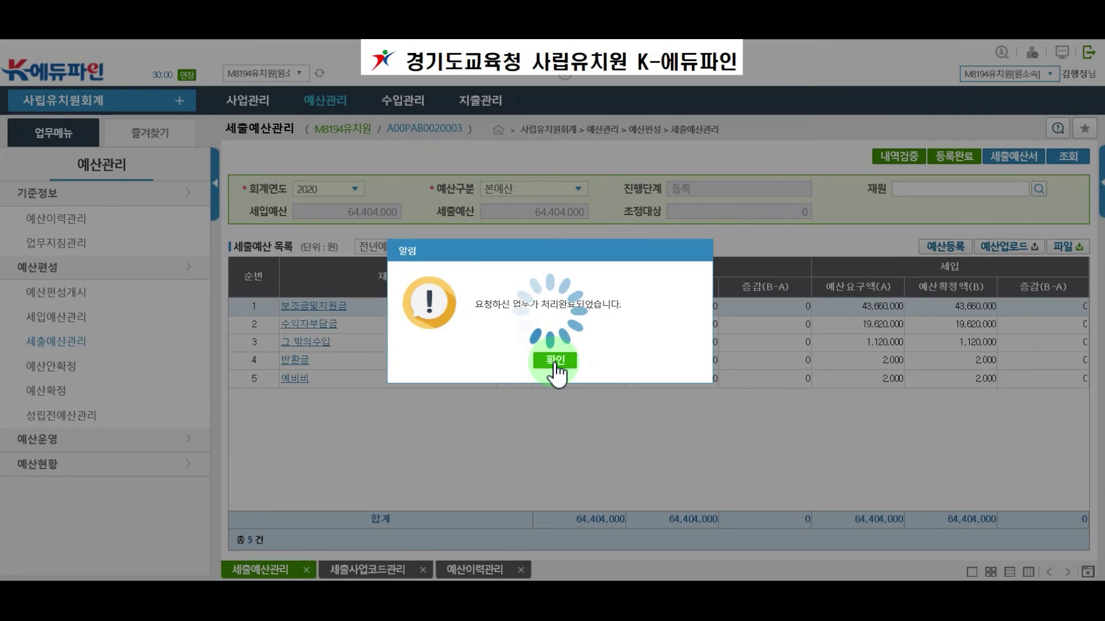
{"action": "left_click", "coordinate": [555, 362]}
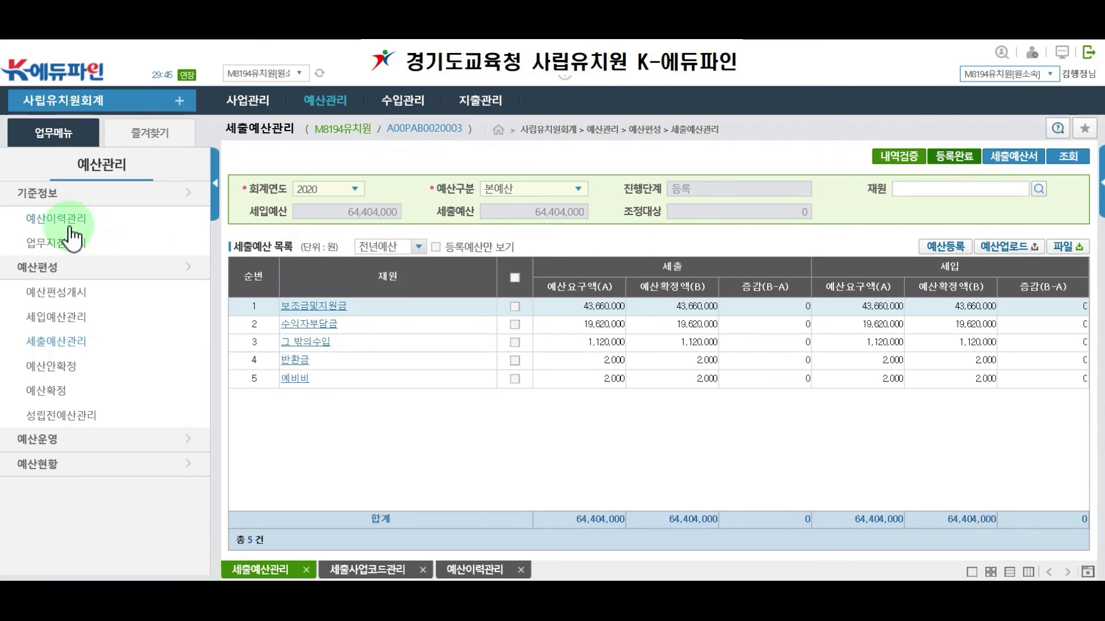
- Check the registration cancellation entry in 예산이력관리 and go back to 세출예산관리
{"action": "left_click", "coordinate": [47, 219]}
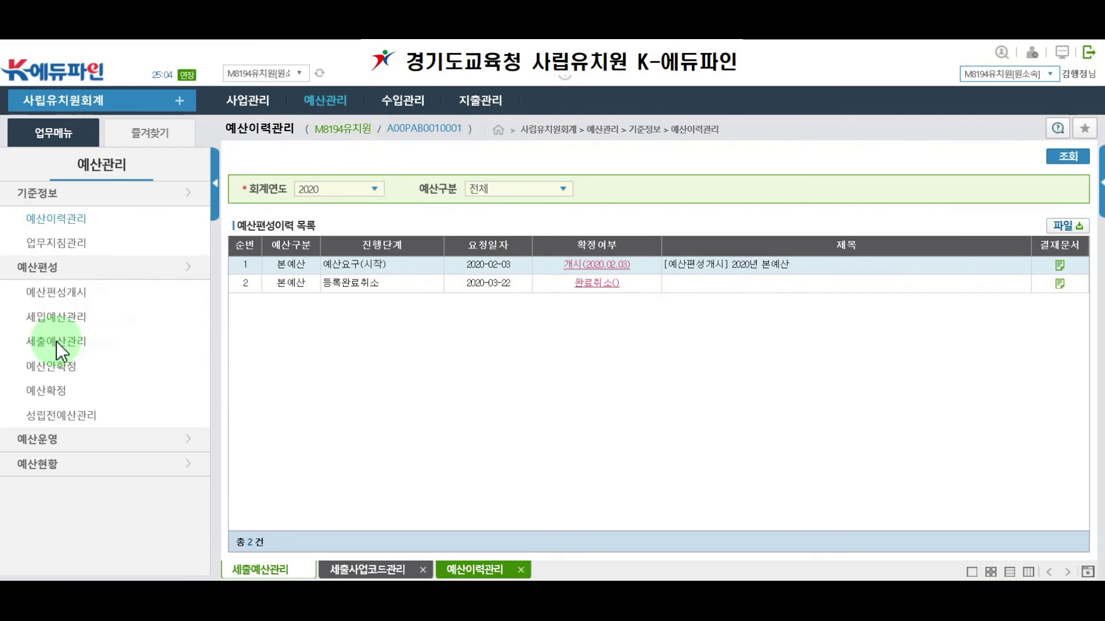
{"action": "left_click", "coordinate": [53, 344]}
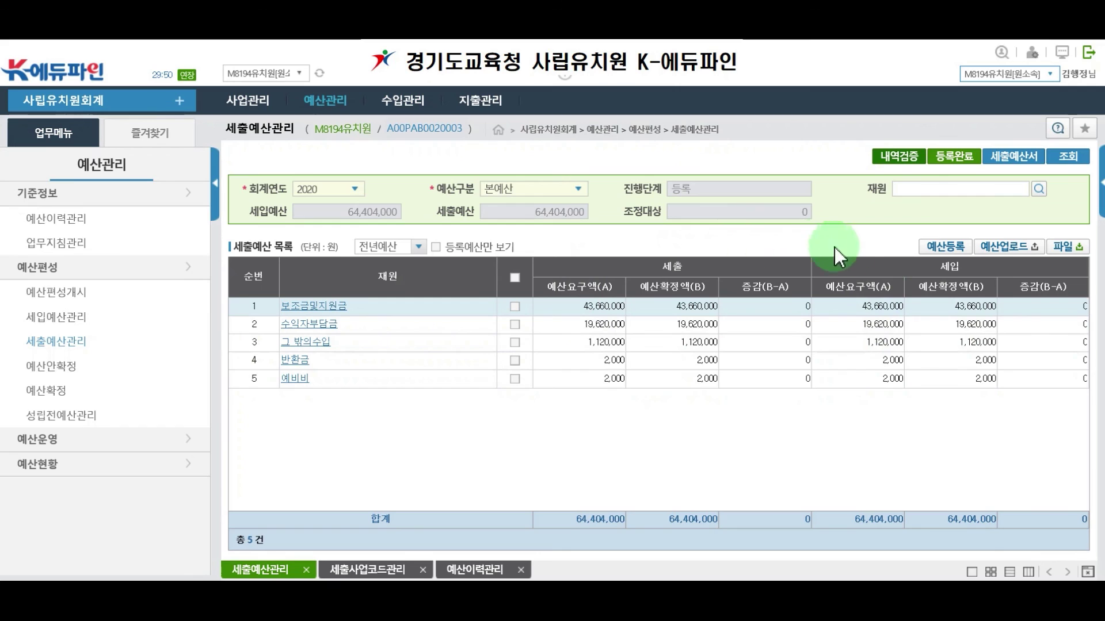
- Validate the 2020 expenditure budget details again with 내역검증 and complete the registration with 등록완료
{"action": "left_click", "coordinate": [890, 157]}
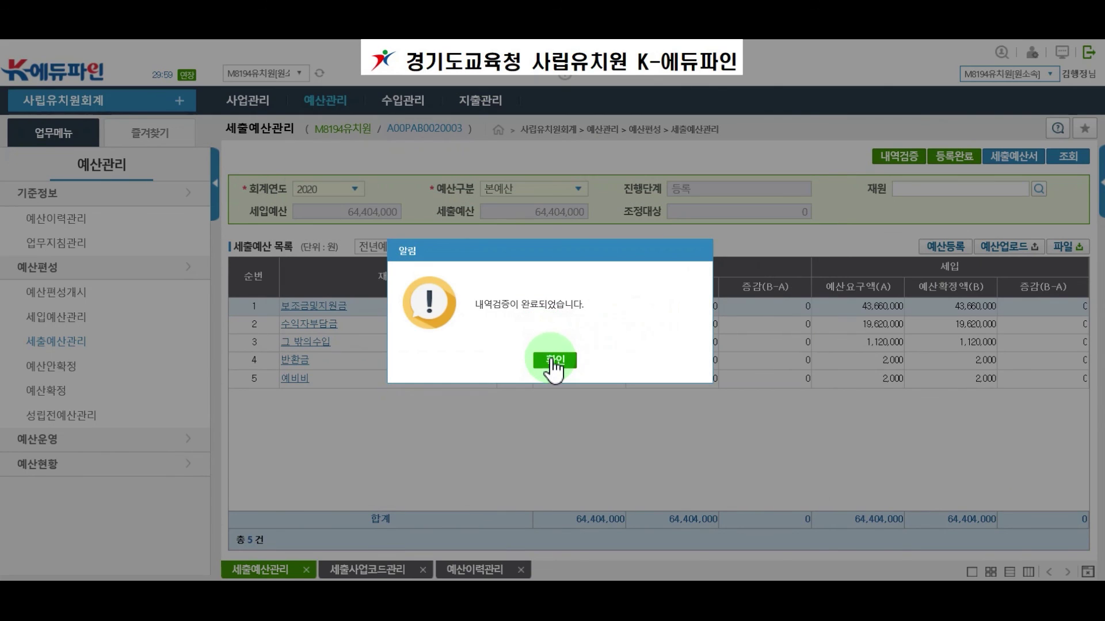
{"action": "left_click", "coordinate": [552, 361]}
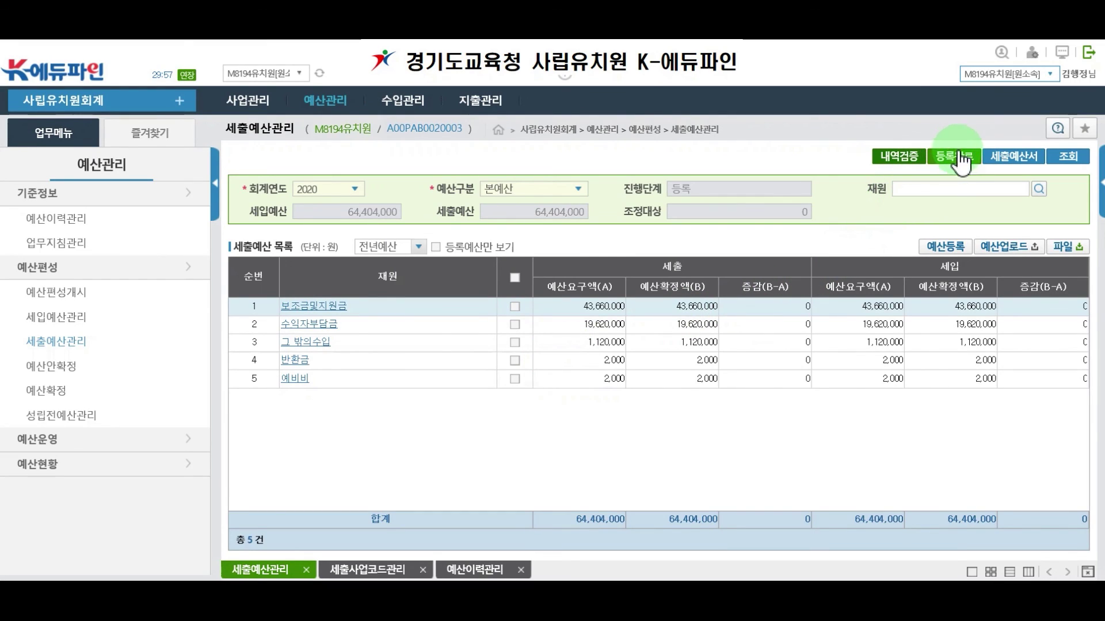
{"action": "left_click", "coordinate": [959, 155]}
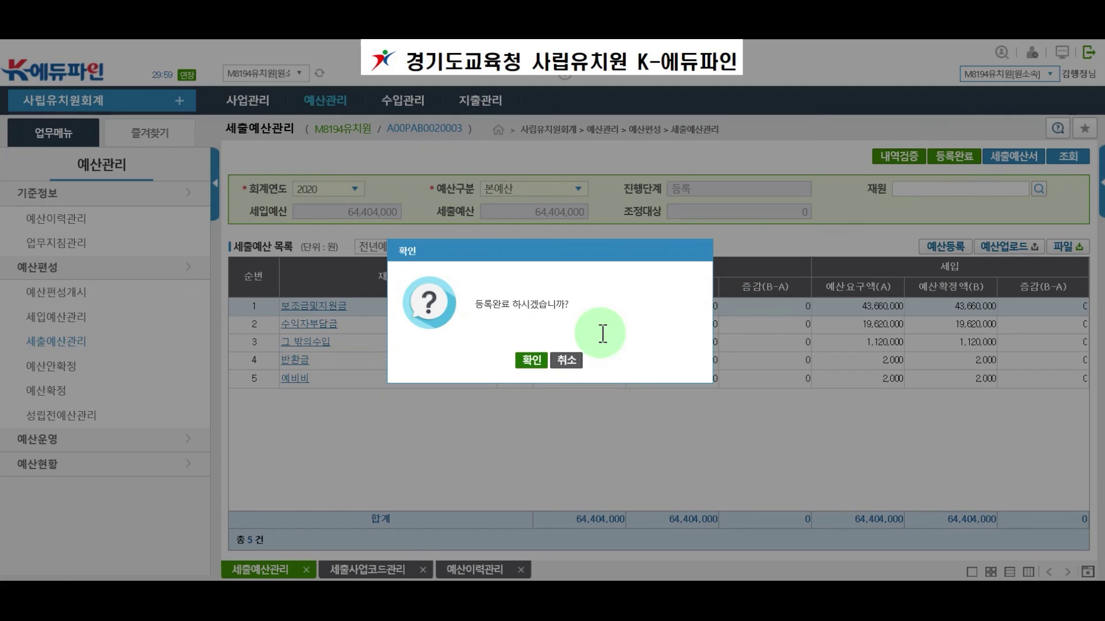
{"action": "left_click", "coordinate": [531, 360]}
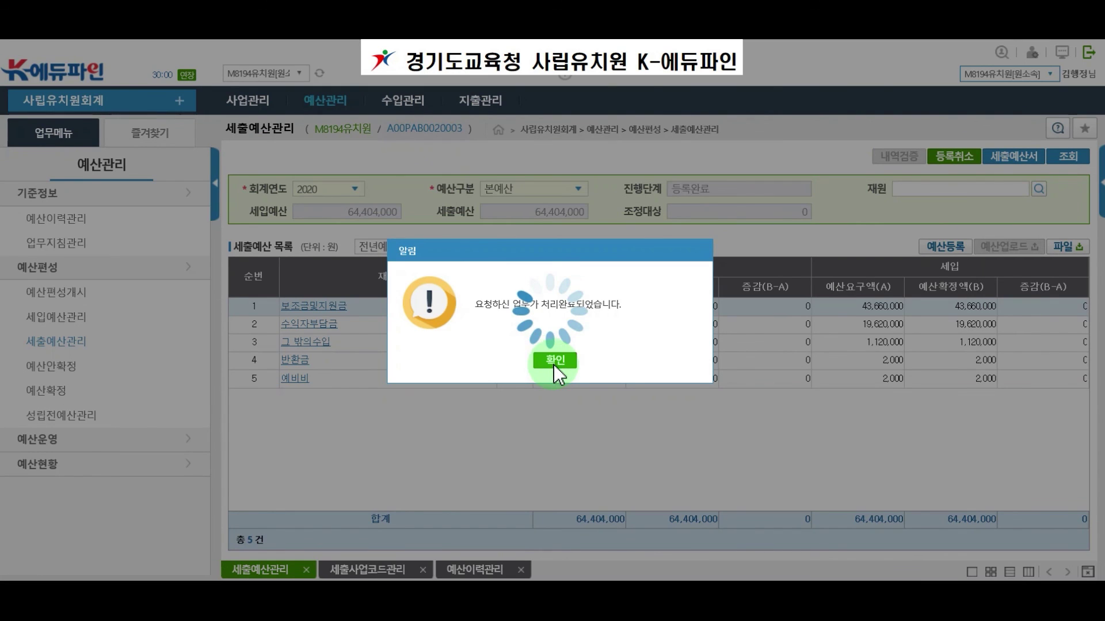
{"action": "left_click", "coordinate": [554, 362]}
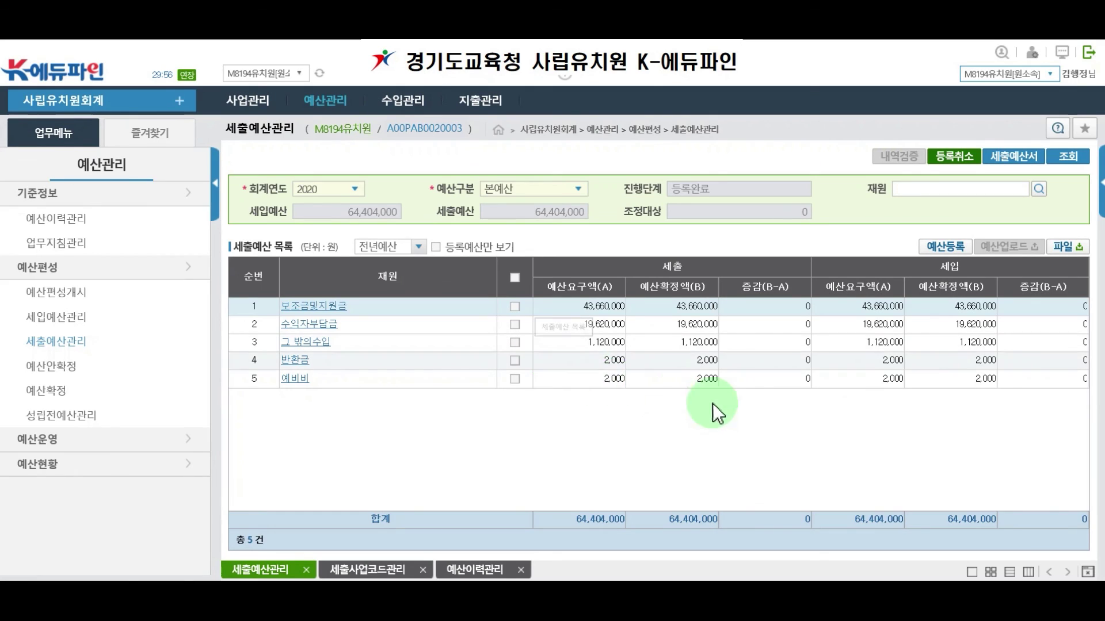
- Open the 세출예산서 report for the 2020 본예산
{"action": "left_click", "coordinate": [1008, 160]}
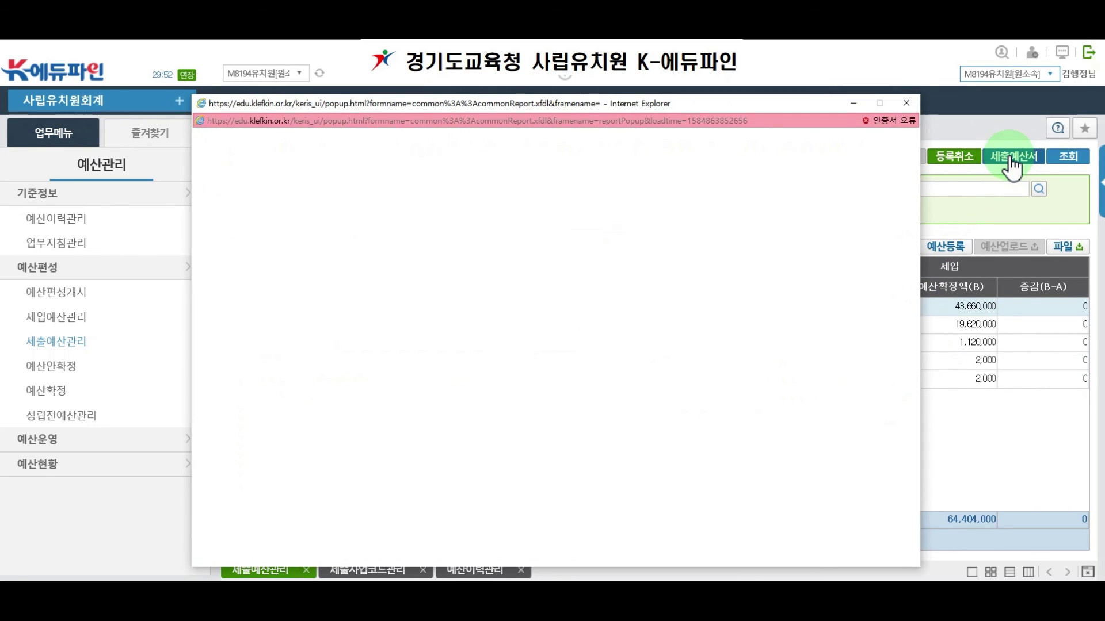